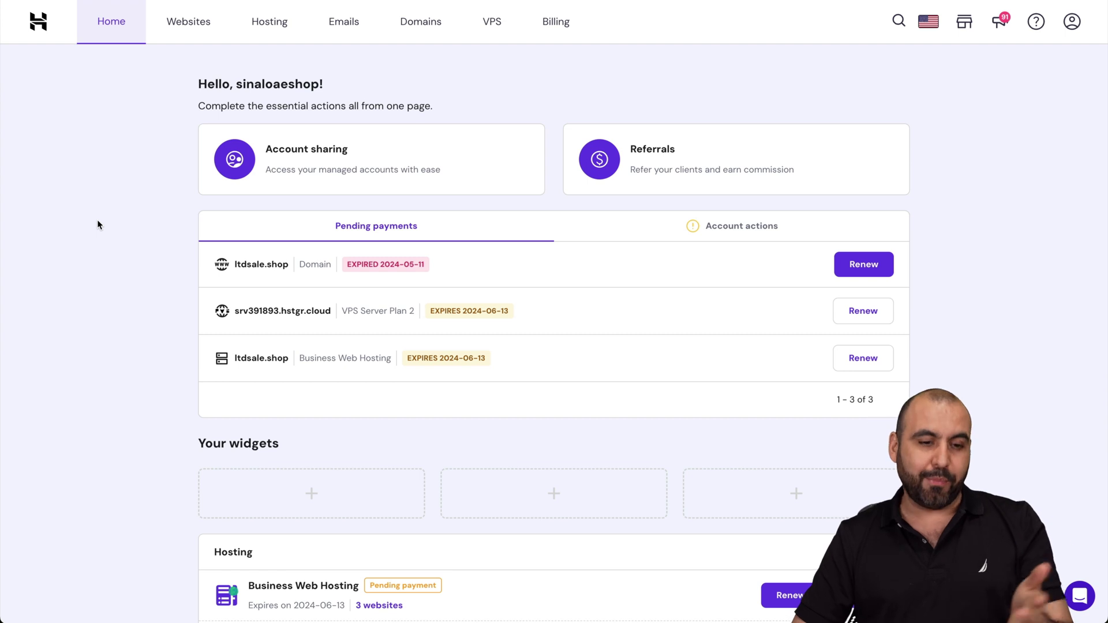
Open the Websites list in Hostinger hPanel's top navigation.
click(192, 34)
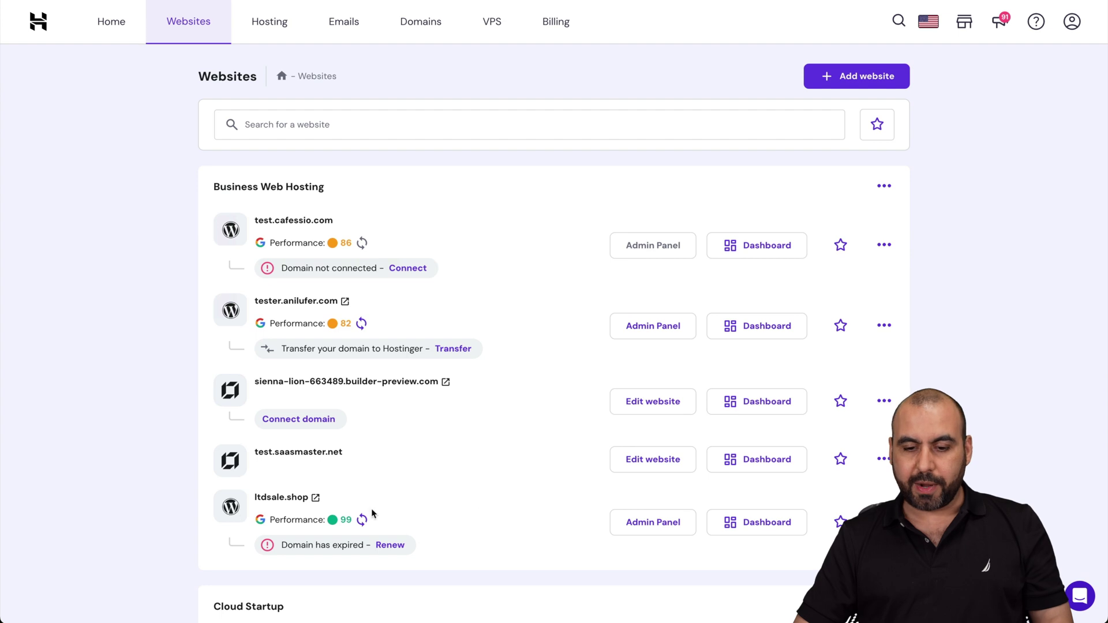
Open ltdsale.shop's dashboard and its WordPress Overview, scrolling down to Suggested plugins.
click(761, 530)
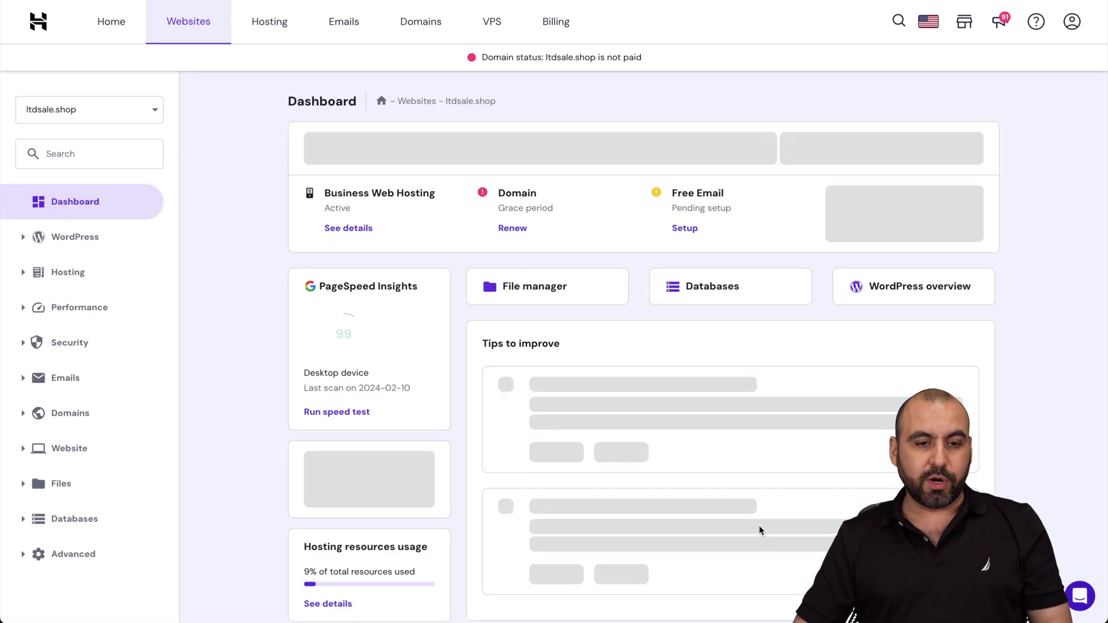
click(27, 247)
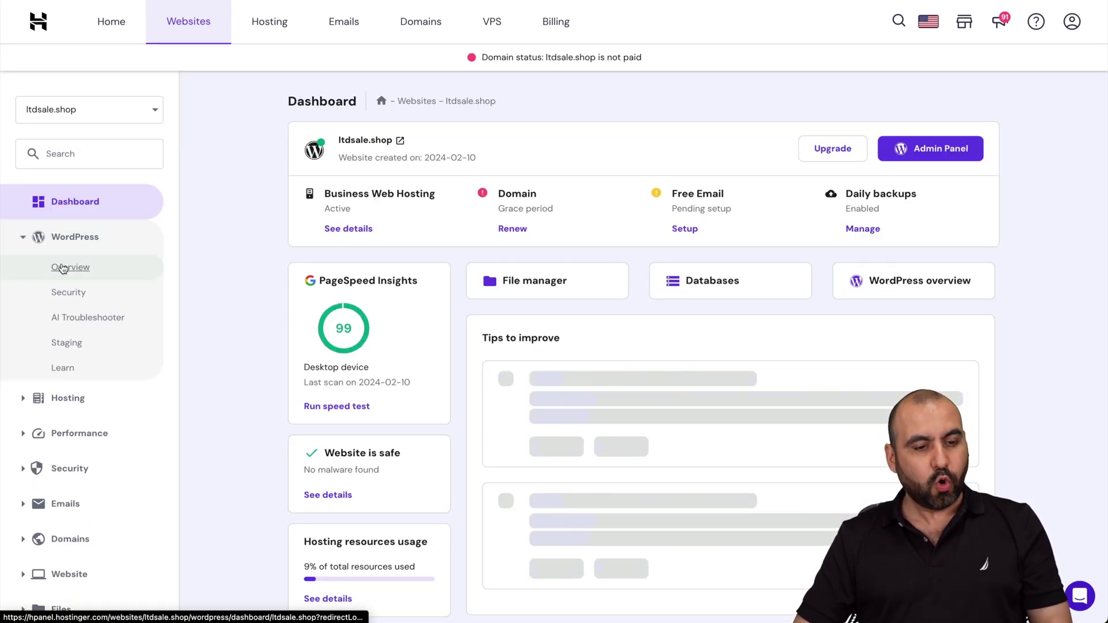
click(64, 266)
scroll(517, 464, down, 5)
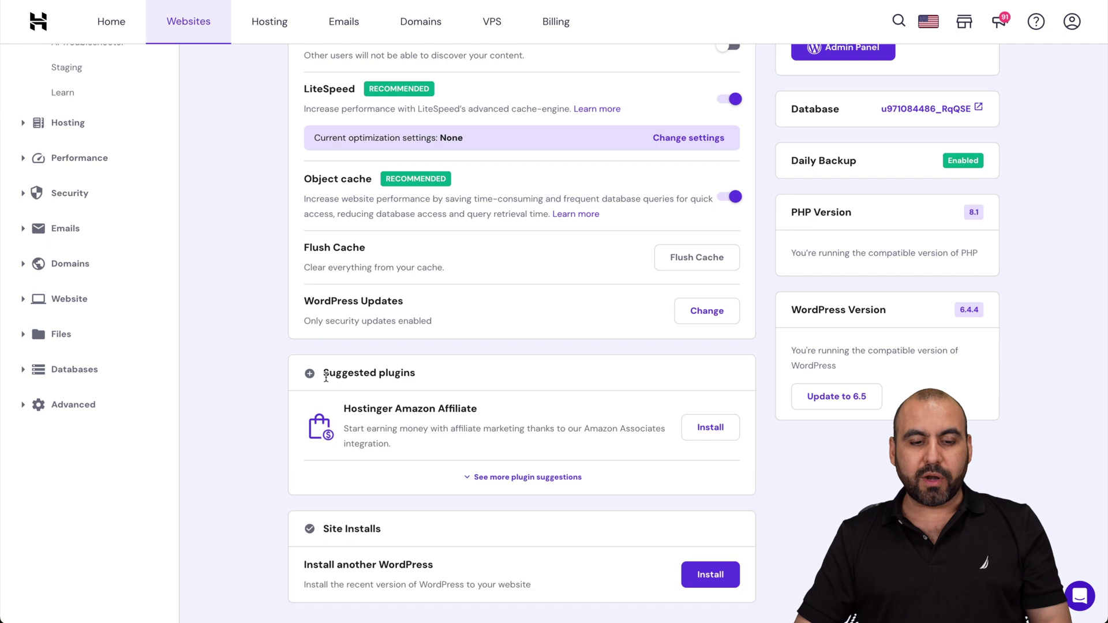
scroll(341, 481, down, 3)
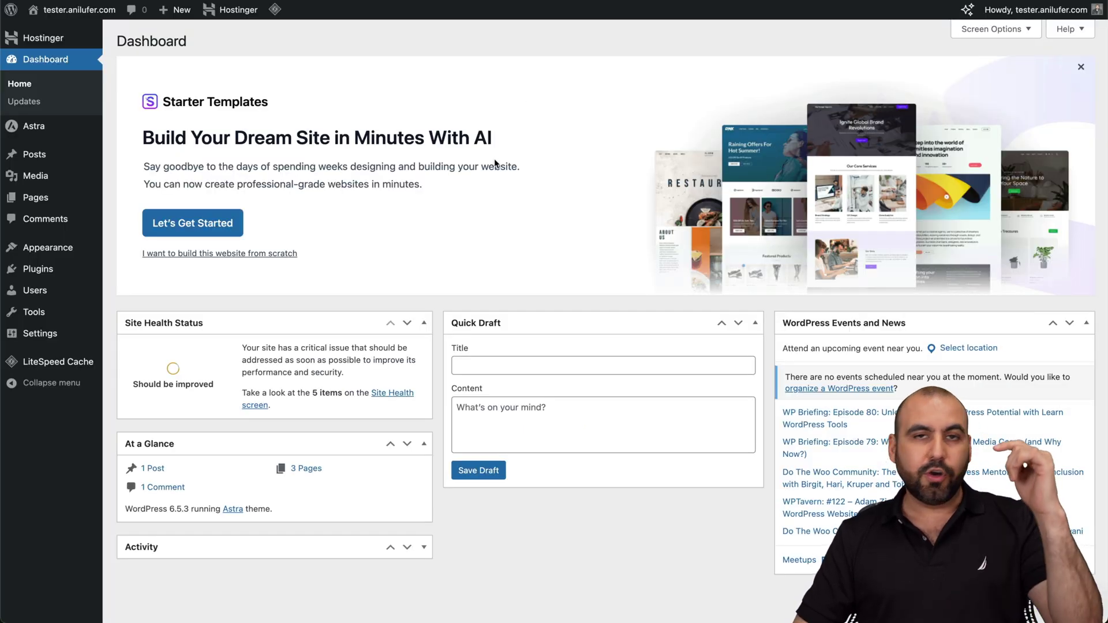
Open the Amazon affiliate page from the Hostinger admin sidebar menu.
mouse_move(72, 37)
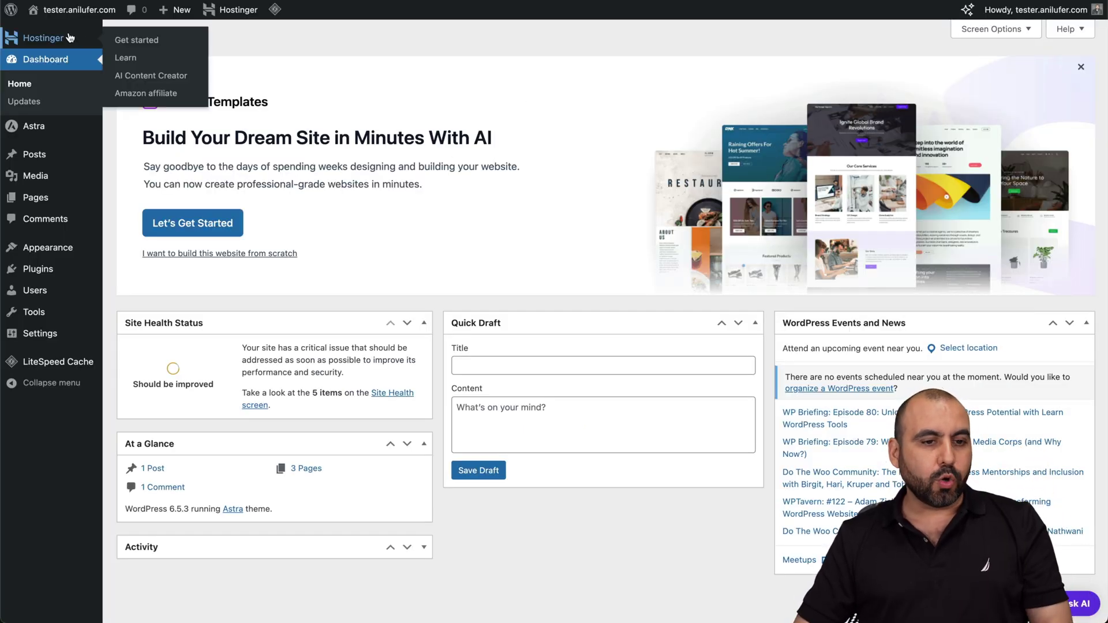
click(162, 93)
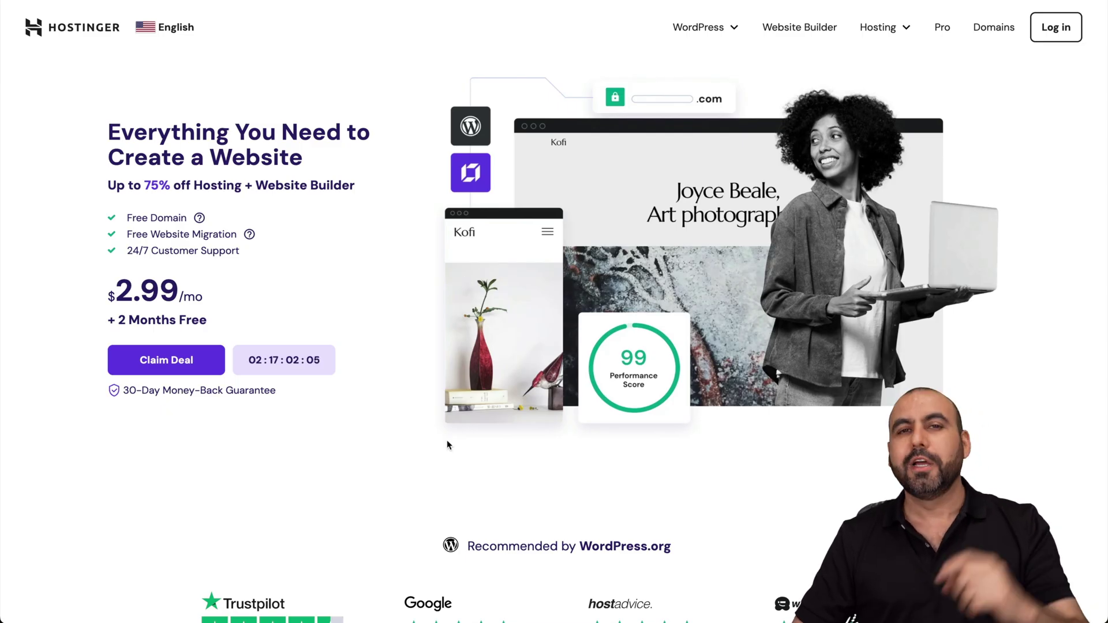
Add the Business plan from the Managed WordPress hosting page to the cart.
mouse_move(701, 29)
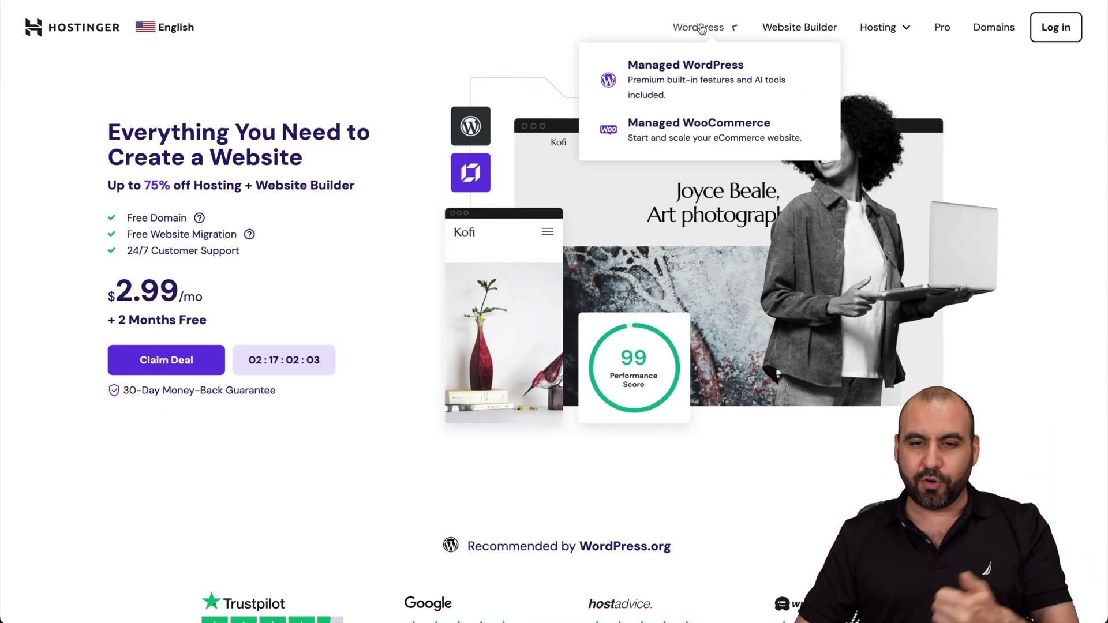
click(684, 84)
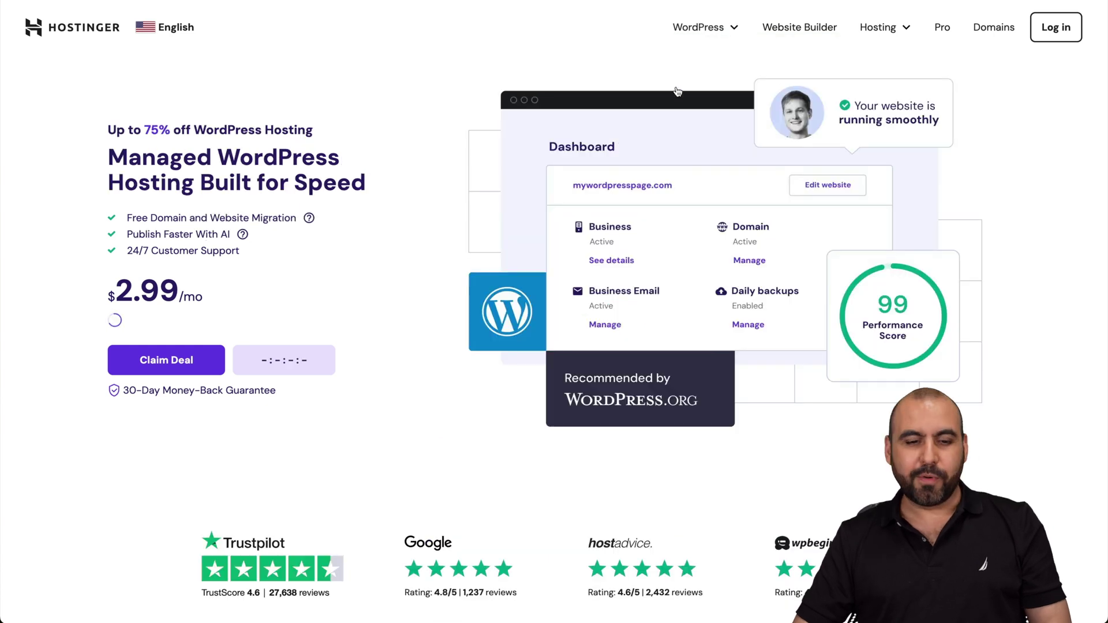
scroll(561, 312, down, 10)
scroll(560, 311, down, 1)
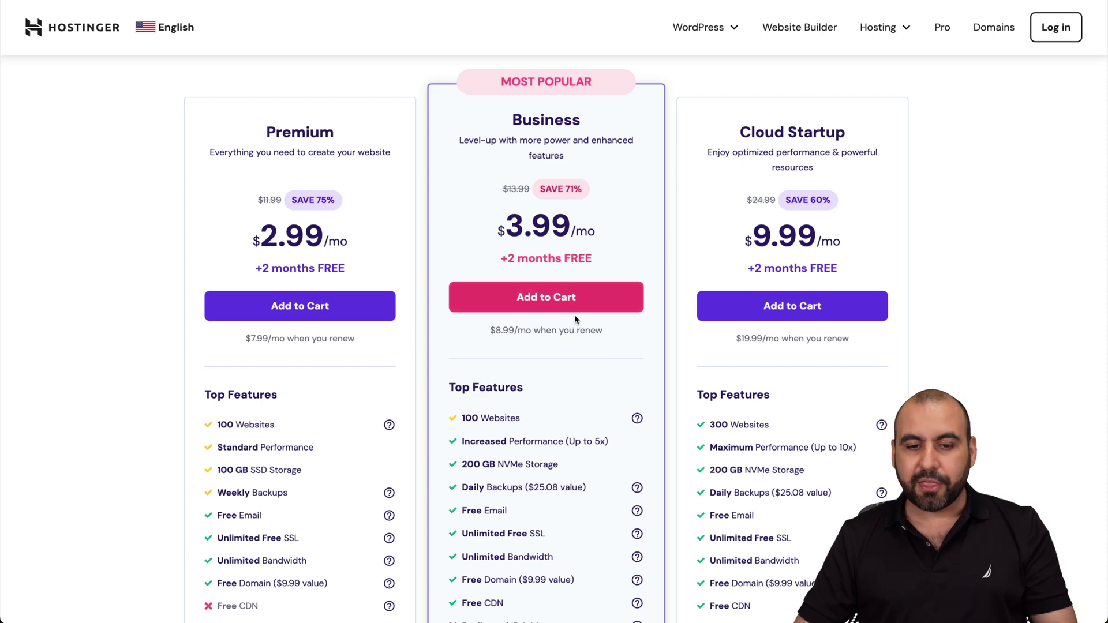
click(570, 299)
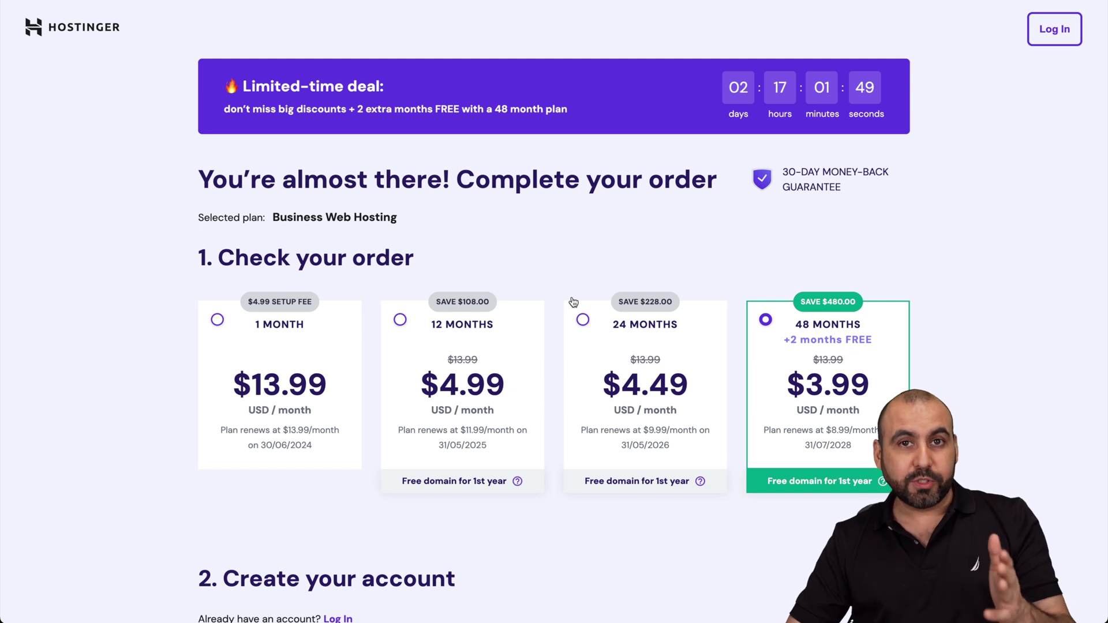
Apply coupon SAASMASTER at checkout, bringing the 48-month total to $172.37.
scroll(574, 303, down, 2)
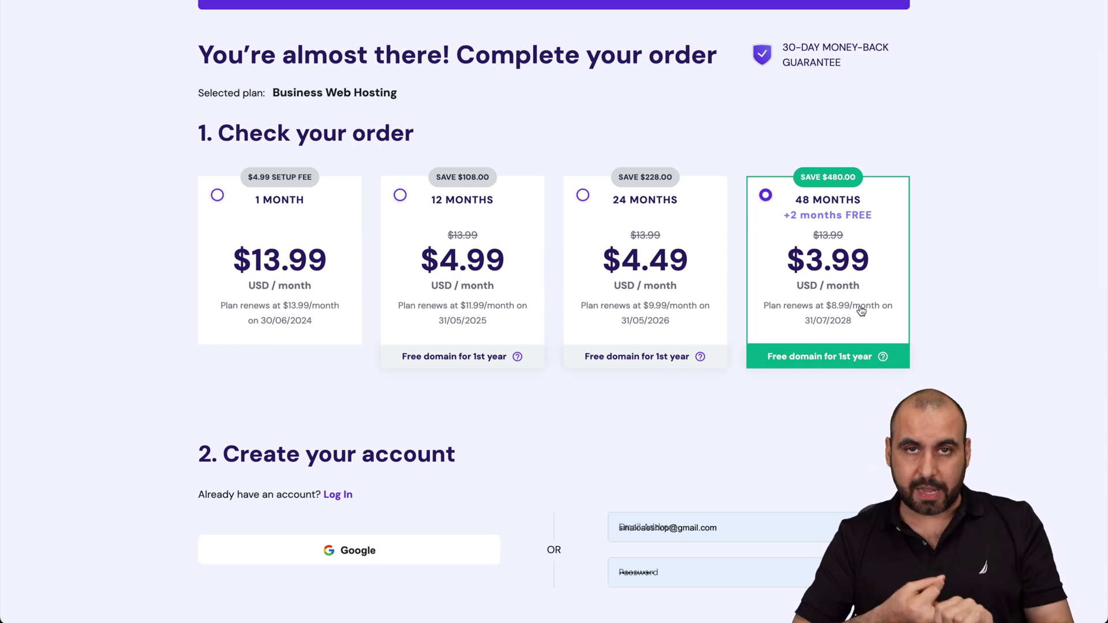
scroll(861, 310, down, 10)
scroll(860, 306, down, 2)
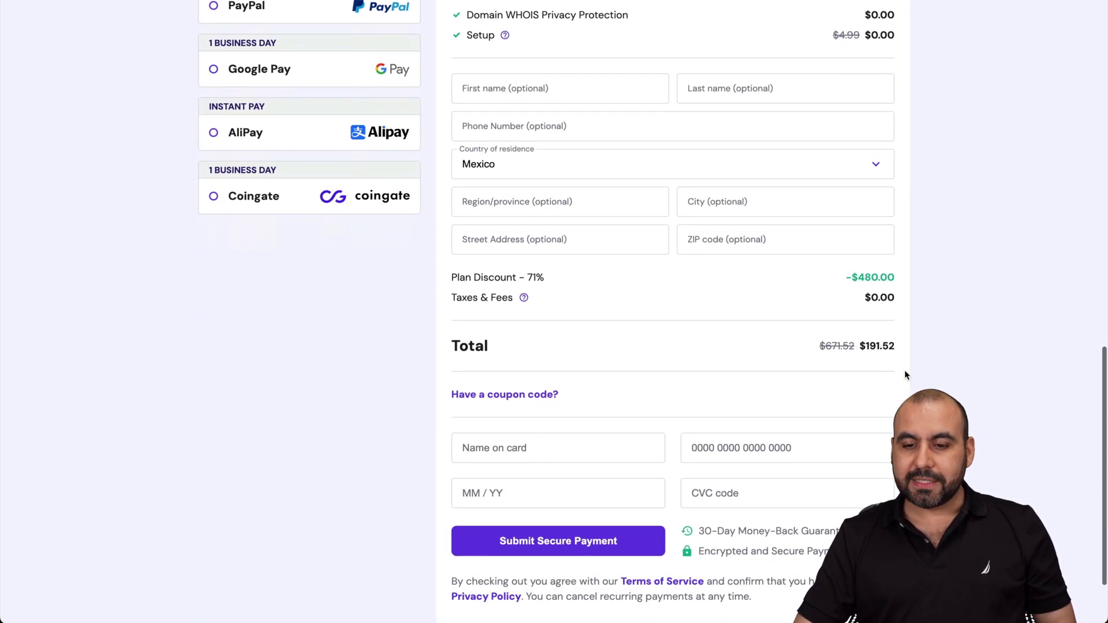
click(550, 394)
text(SAASMASTER)
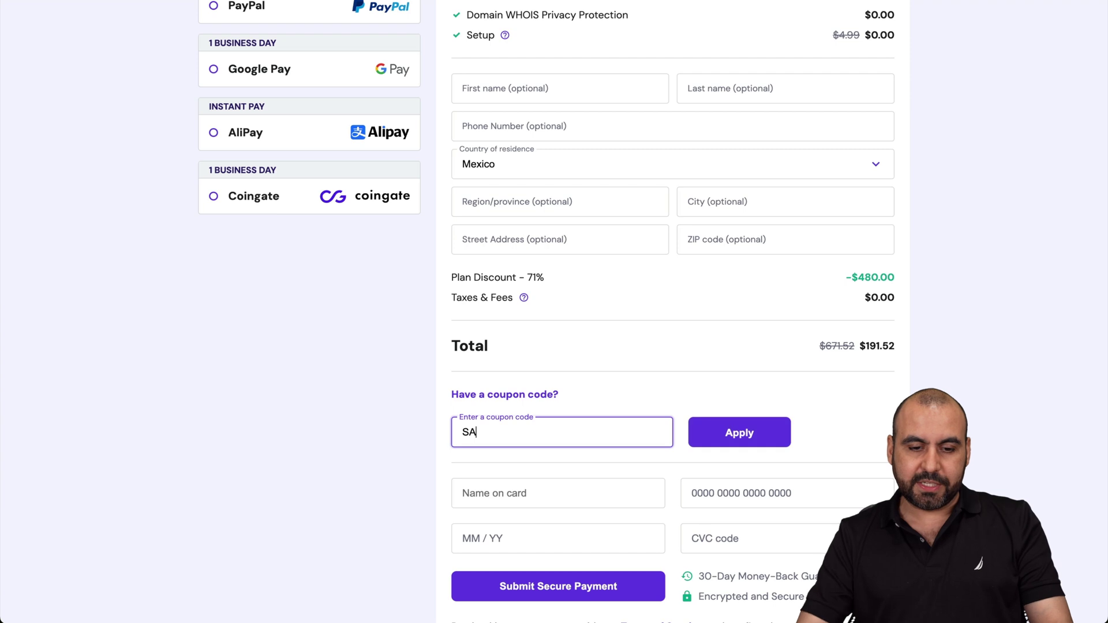
click(741, 441)
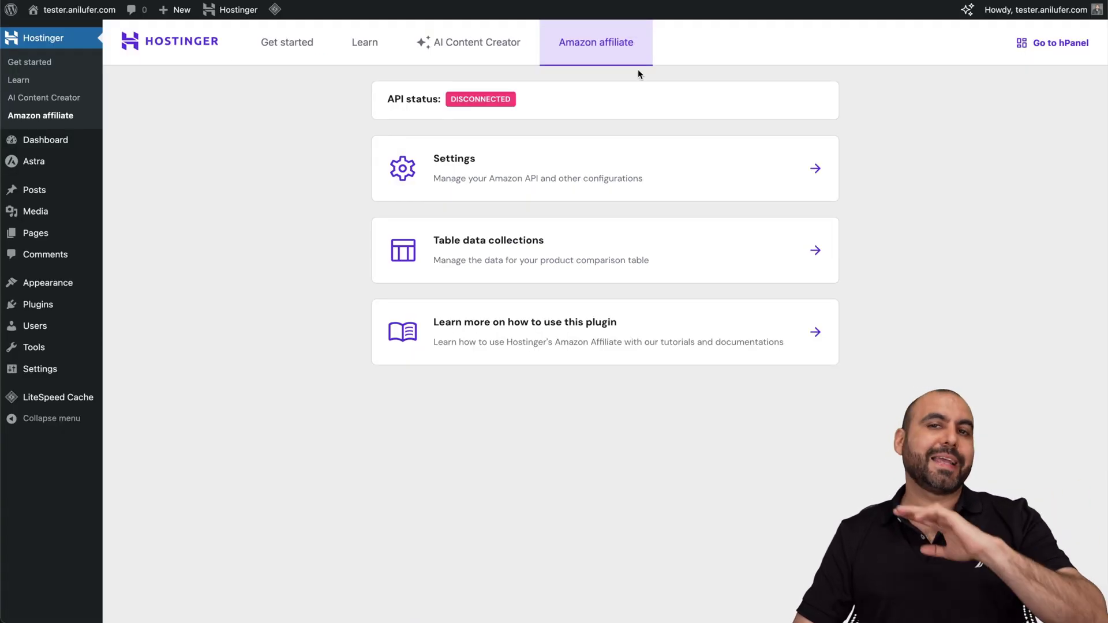
Open the plugin's empty Amazon API settings and follow the Amazon Product Advertising dashboard link.
click(579, 163)
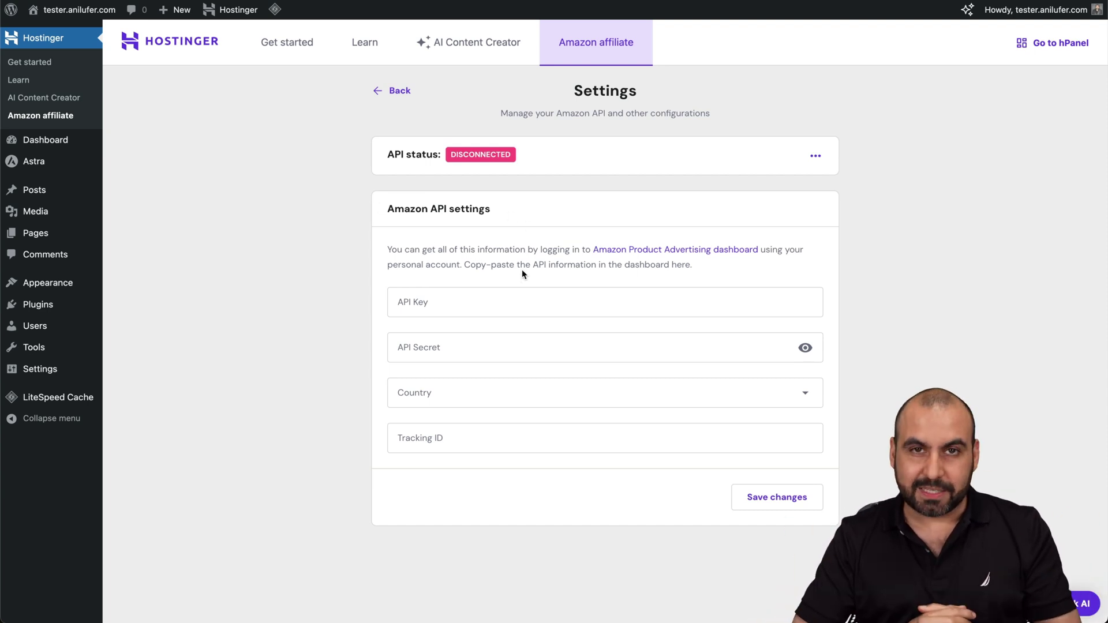
click(633, 249)
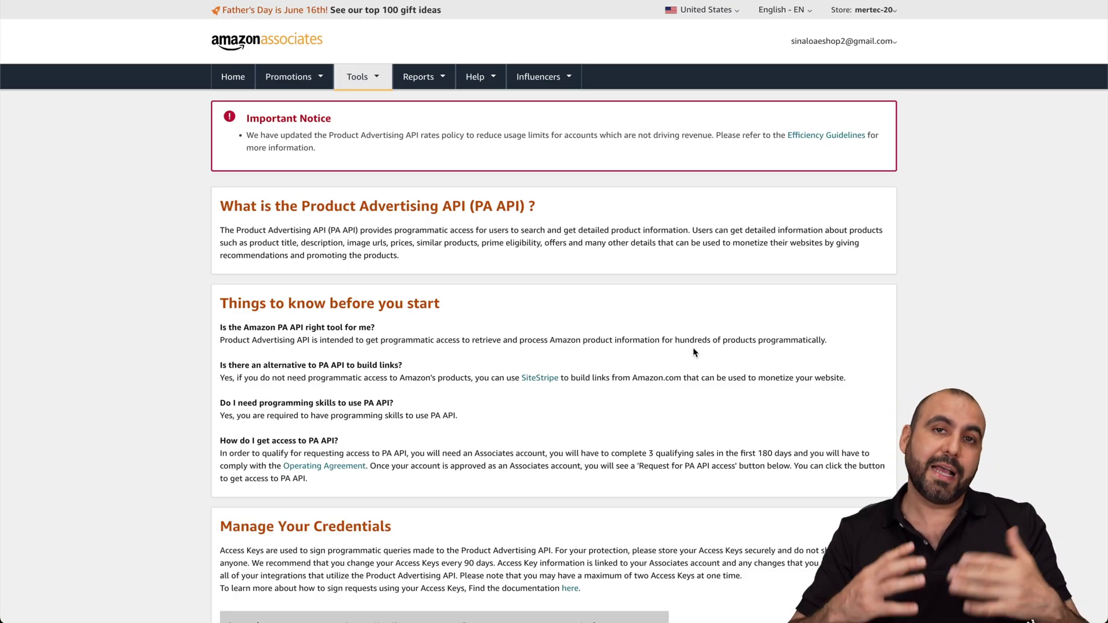
Add new credentials in Amazon Associates to generate an access and secret key pair.
scroll(694, 352, down, 10)
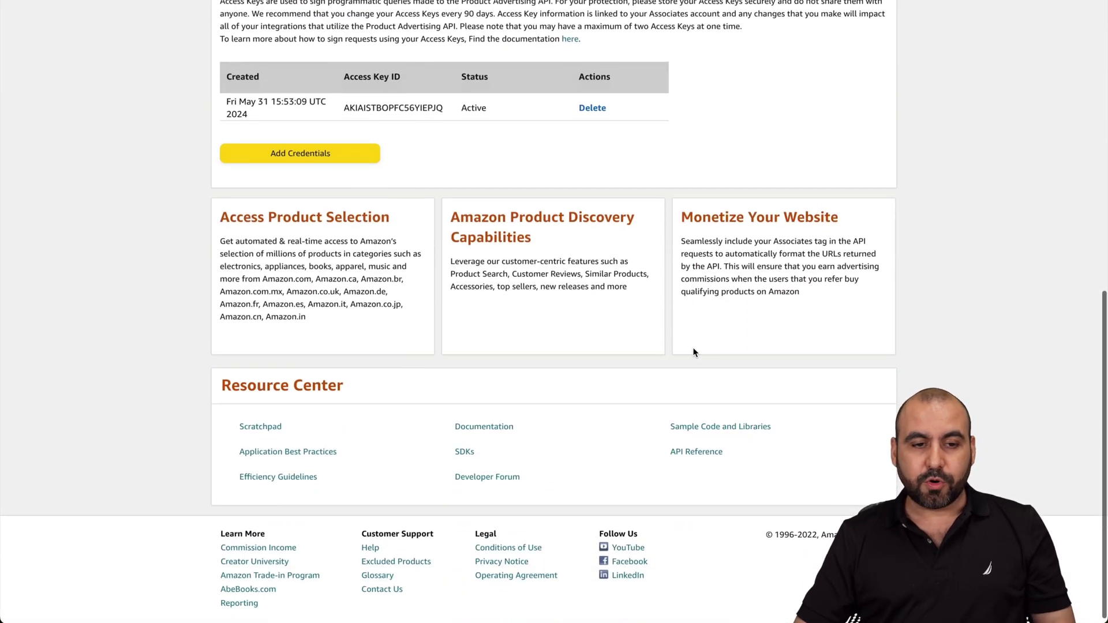
scroll(694, 352, up, 2)
click(313, 270)
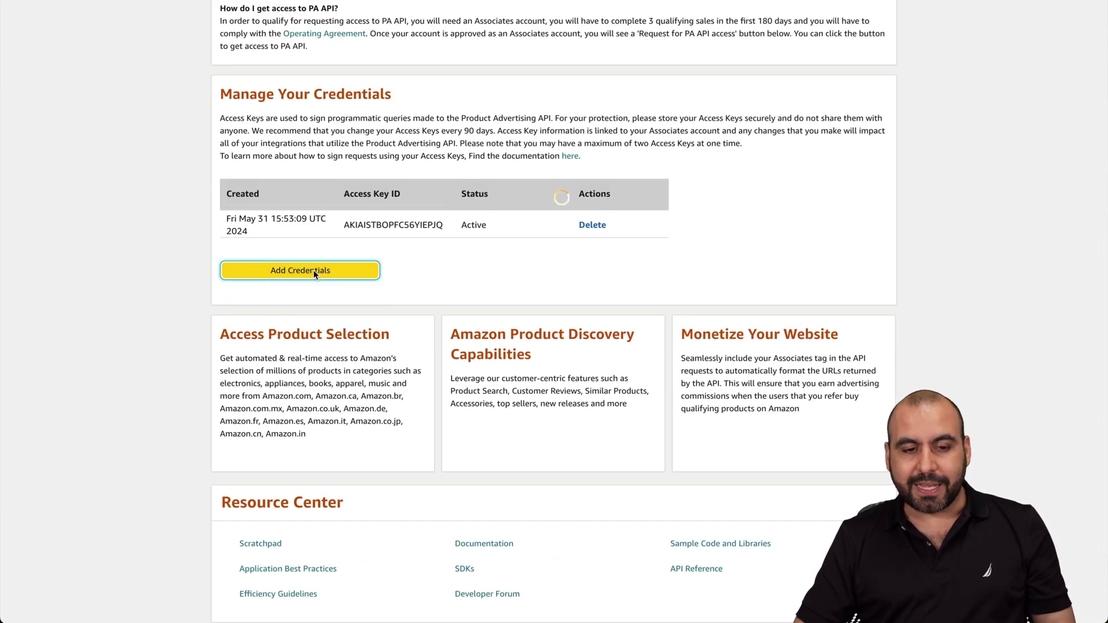
Paste the new access key into the plugin's API Key field and copy the secret key.
double_click(286, 188)
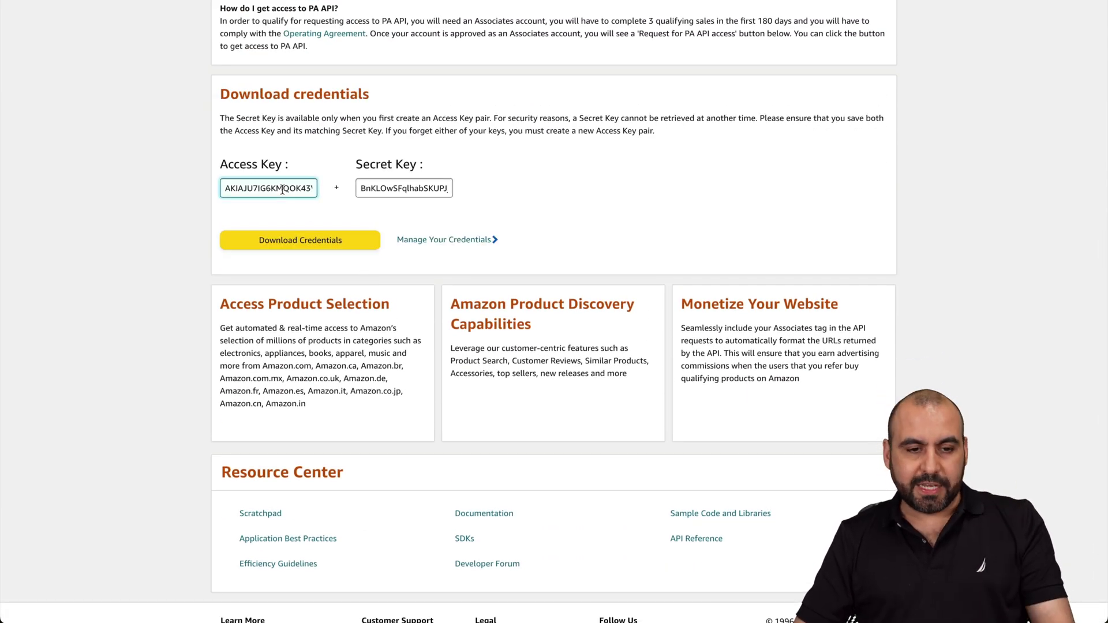
key(super+Tab)
click(472, 299)
key(super+v)
key(super+Tab)
double_click(441, 188)
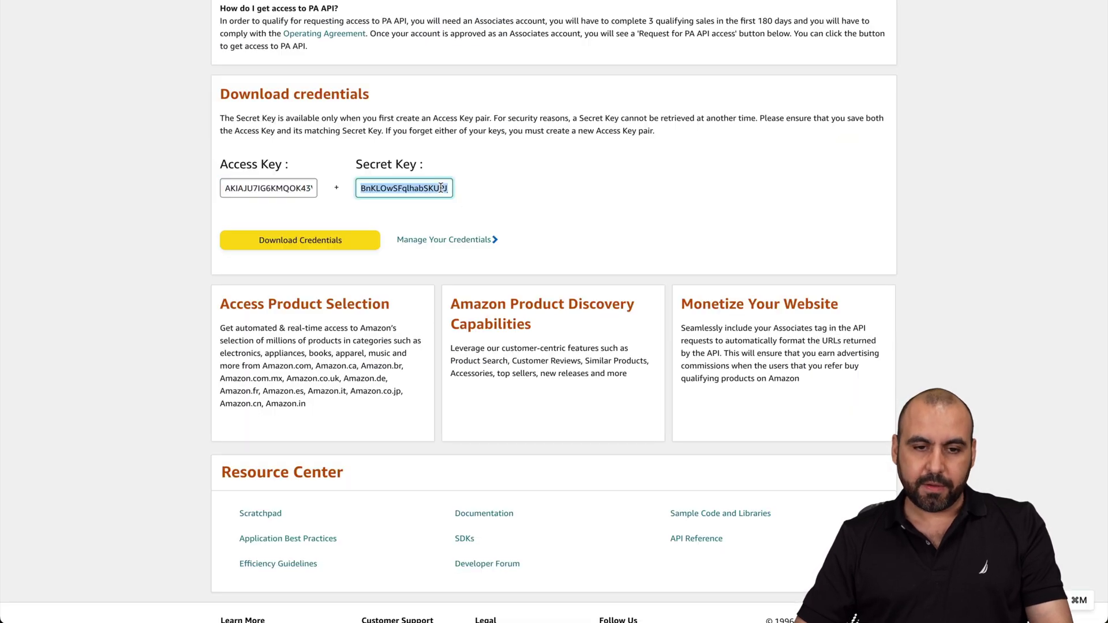
key(super+Tab)
Paste the secret into API Secret and choose amazon.com as the country.
click(458, 340)
key(super+v)
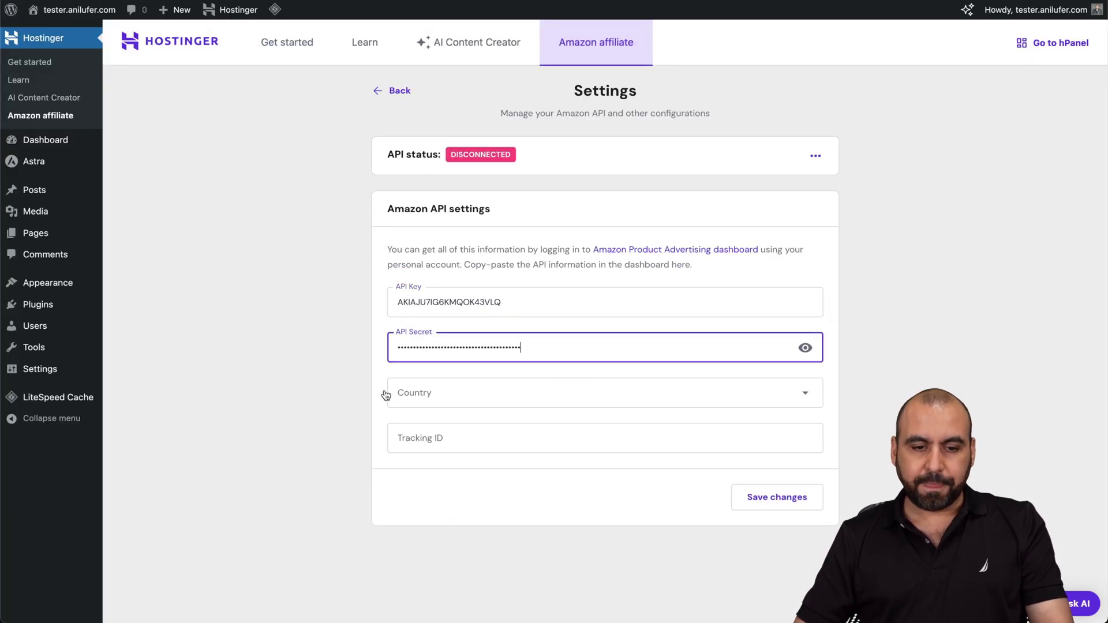
click(413, 399)
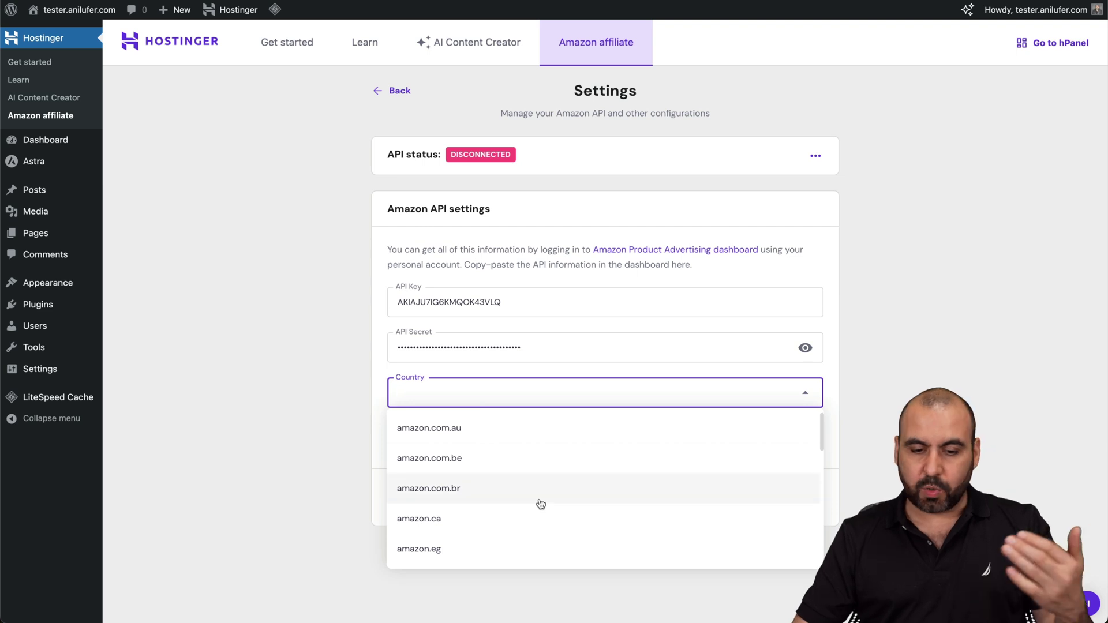
scroll(536, 508, down, 10)
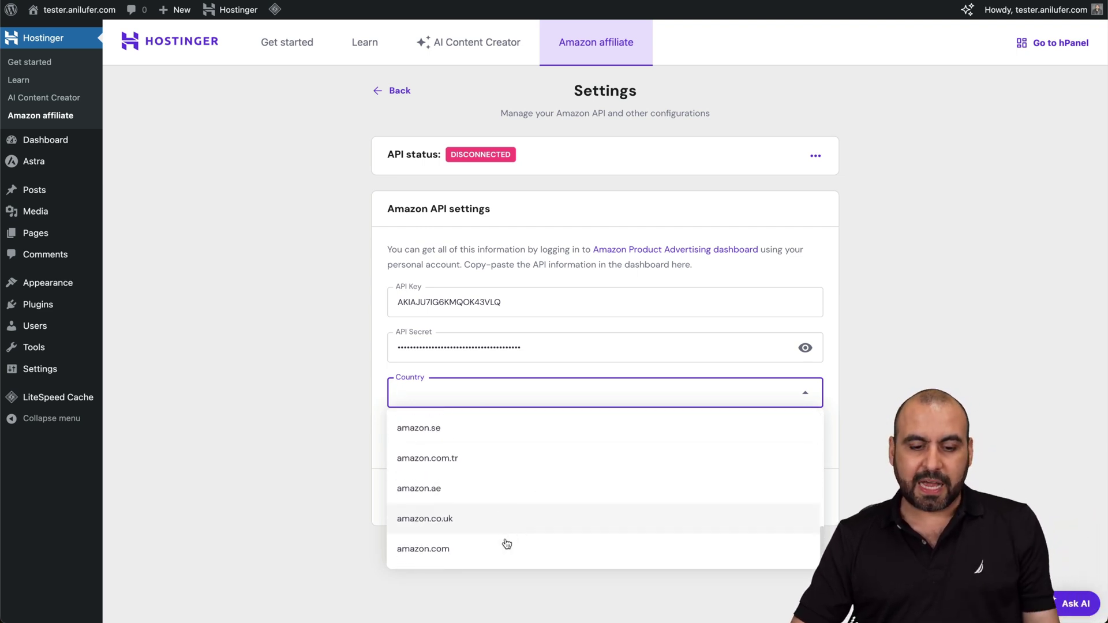
scroll(506, 547, down, 1)
click(490, 551)
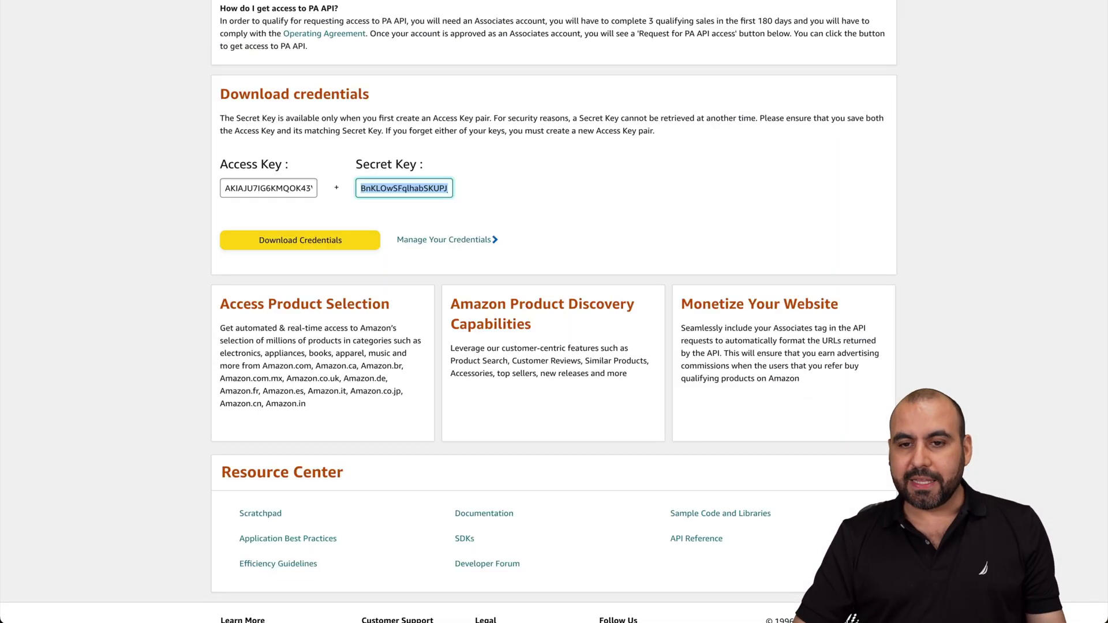
Enter the Amazon store ID as Tracking ID and save the API settings.
scroll(841, 23, up, 10)
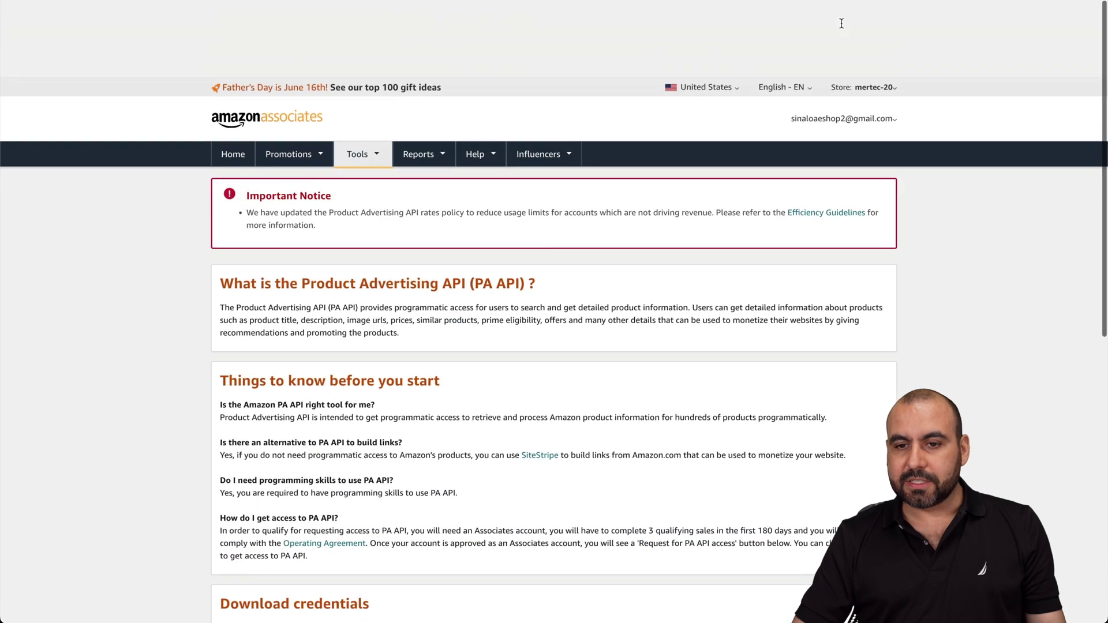
click(864, 10)
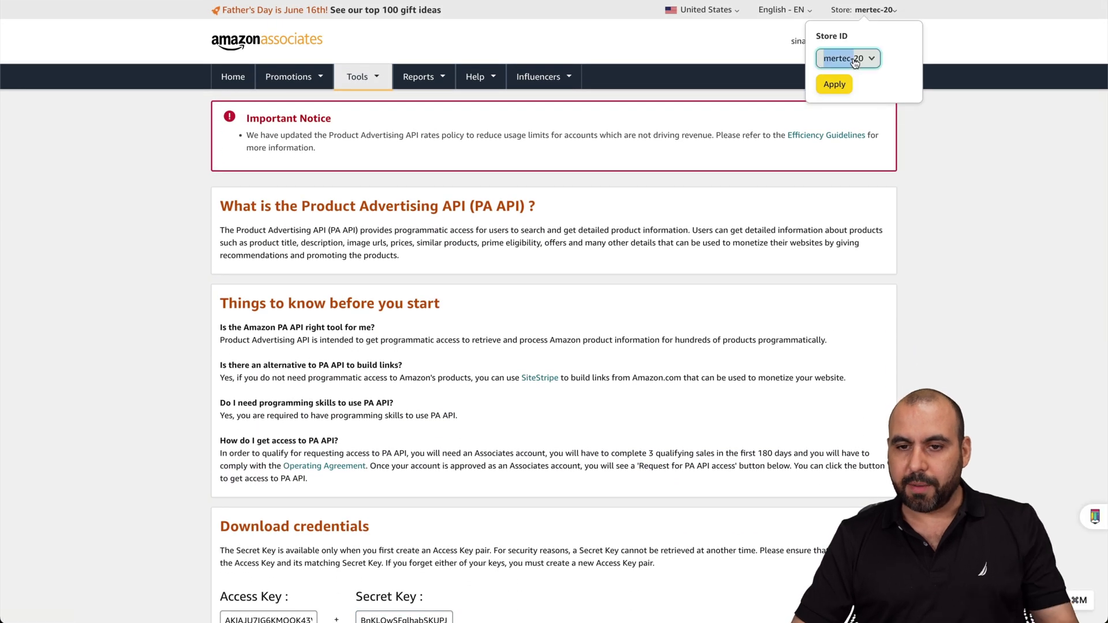
click(847, 59)
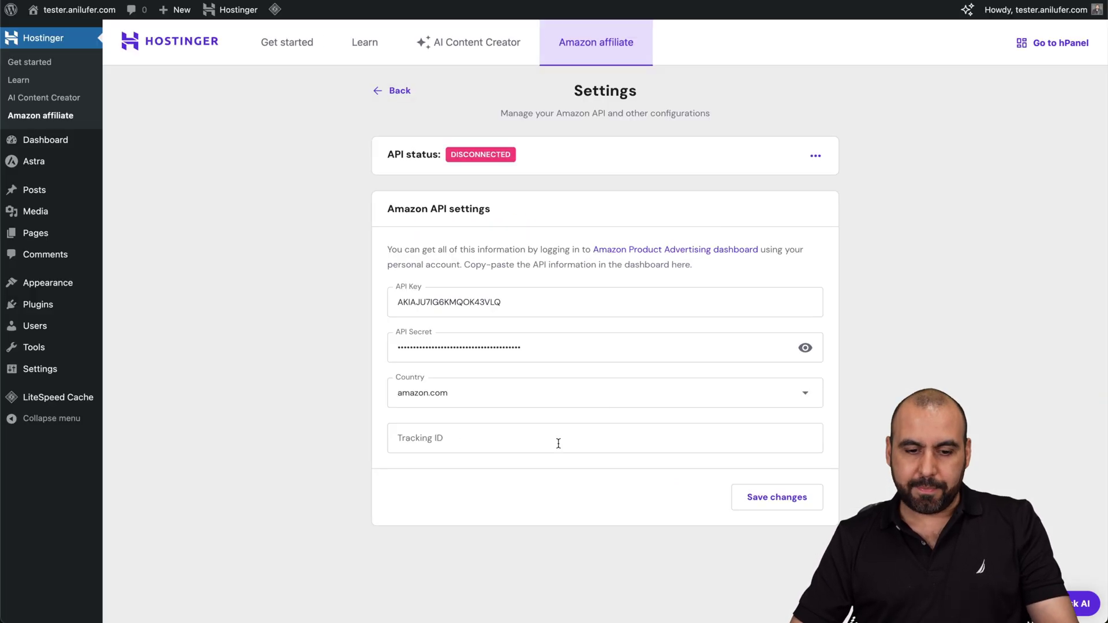
click(540, 442)
text(mertec-20)
click(768, 496)
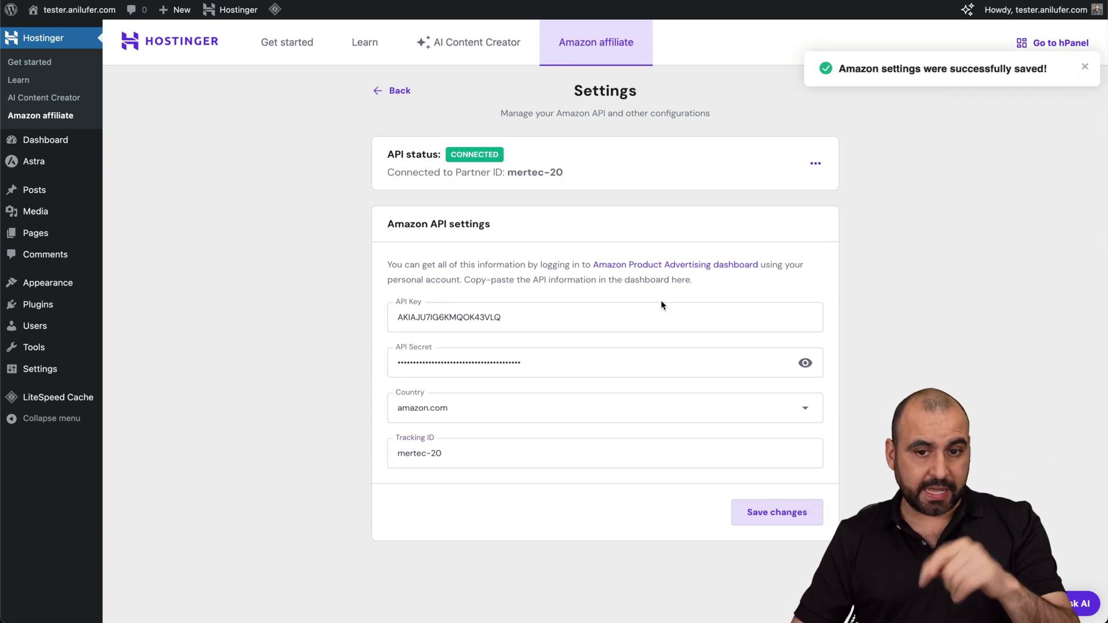
Go back to the affiliate overview and open the empty Table data collections page.
click(385, 91)
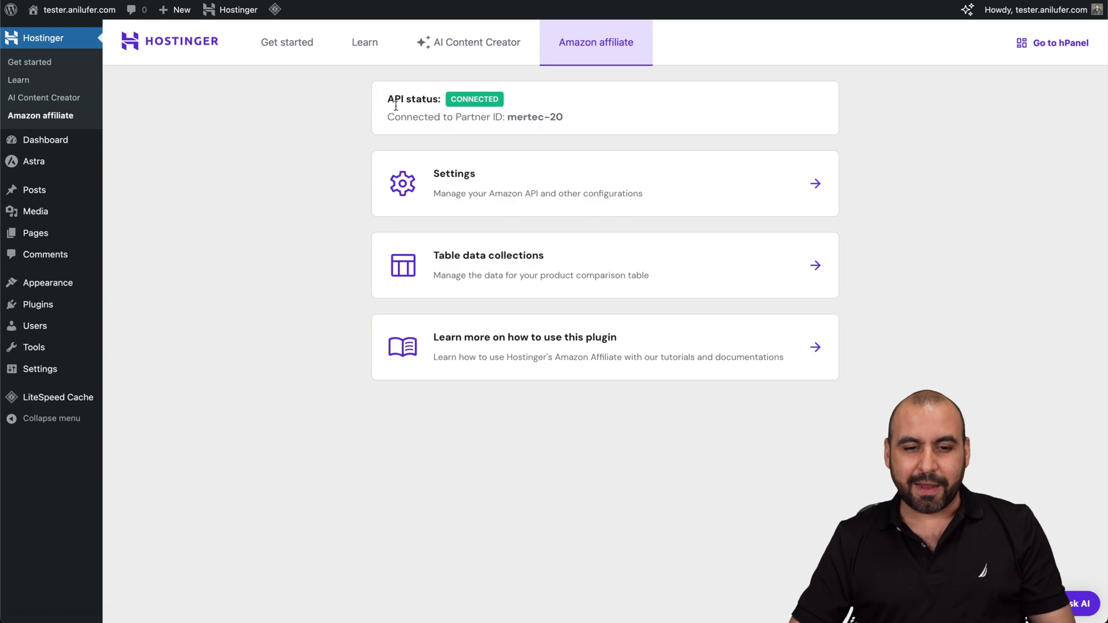
click(534, 274)
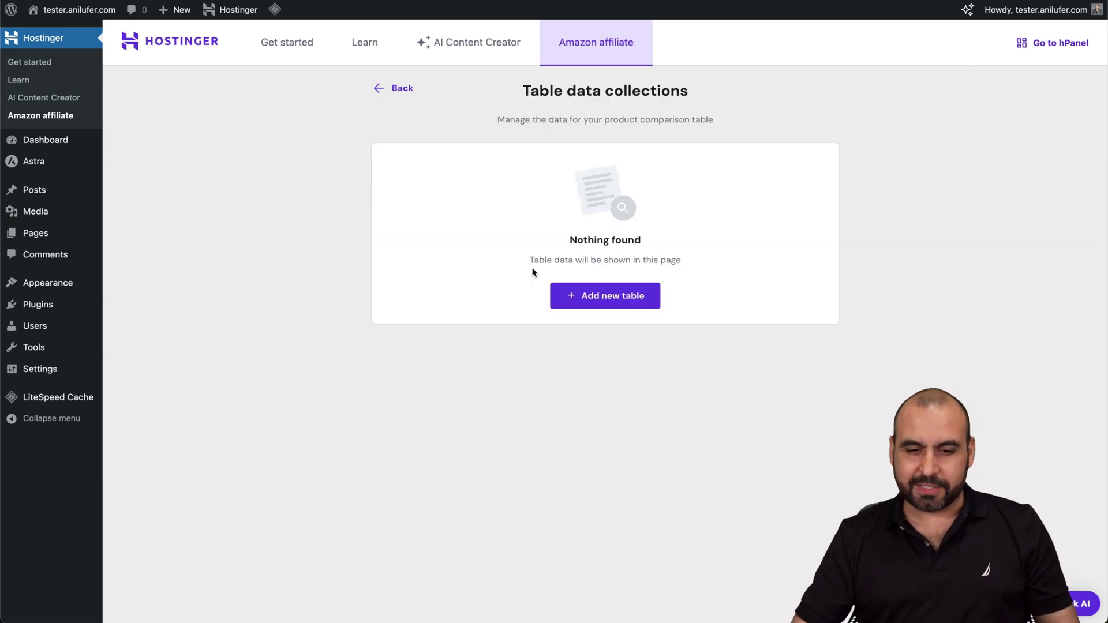
Create a new comparison table named 'RODE' and continue to products.
click(621, 298)
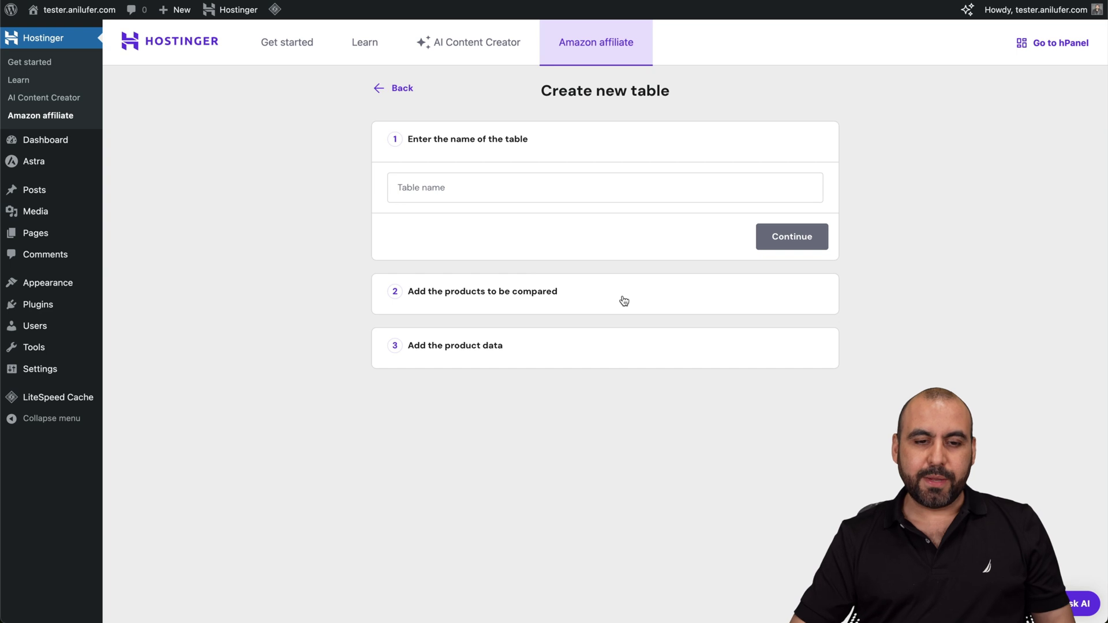
click(448, 195)
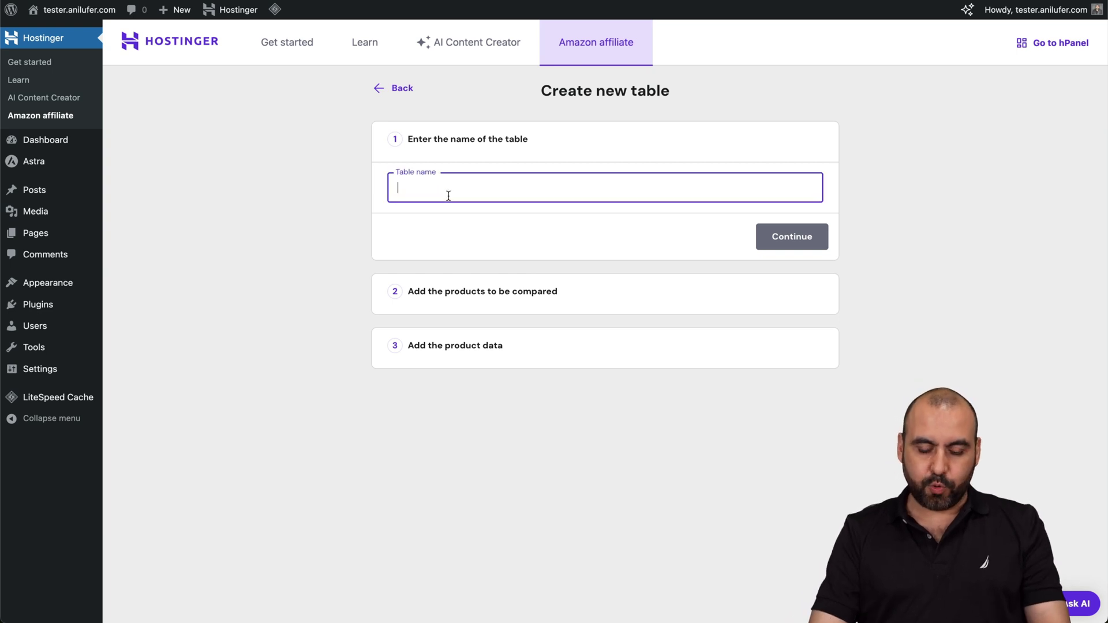
text(RODE)
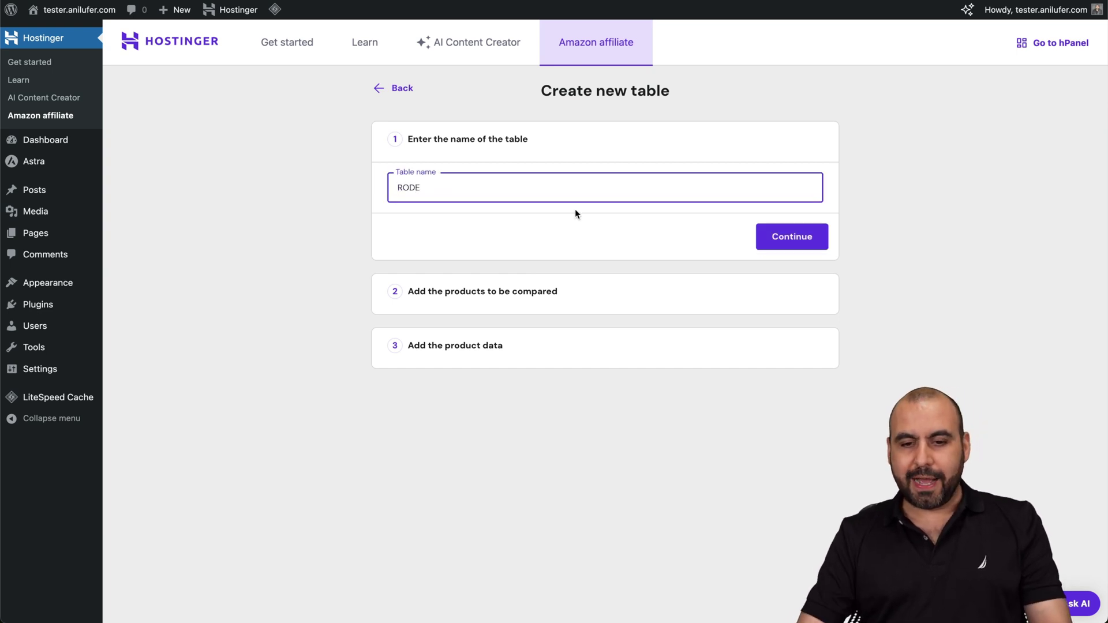
click(808, 239)
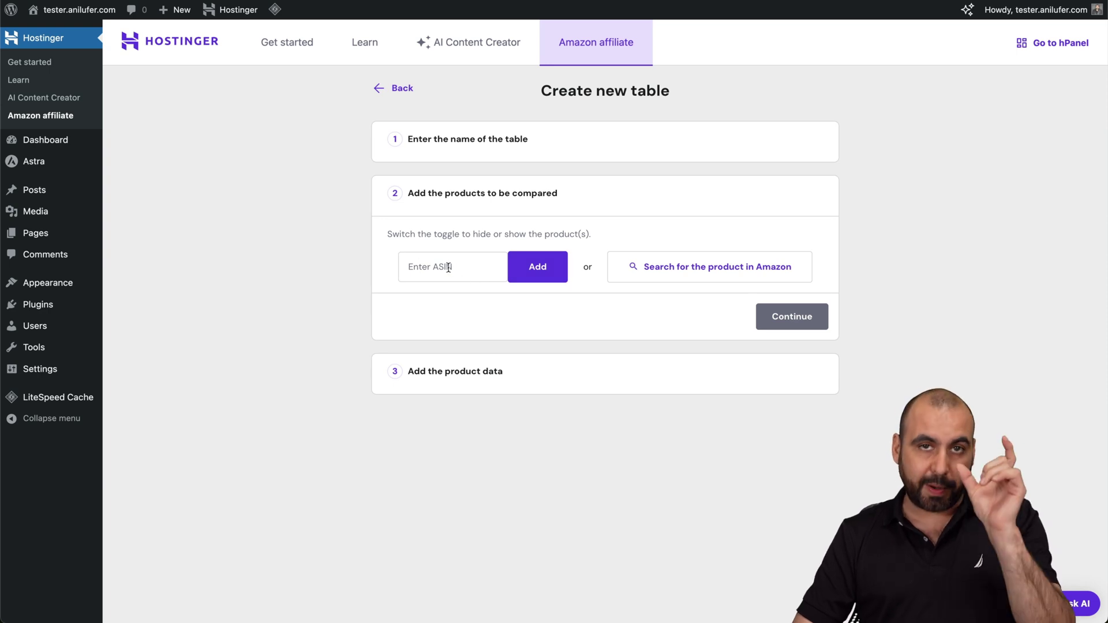
Search Amazon for RODE microphones and add the NT1 Signature Series, NT1 5th Generation and NT-USB+.
click(642, 275)
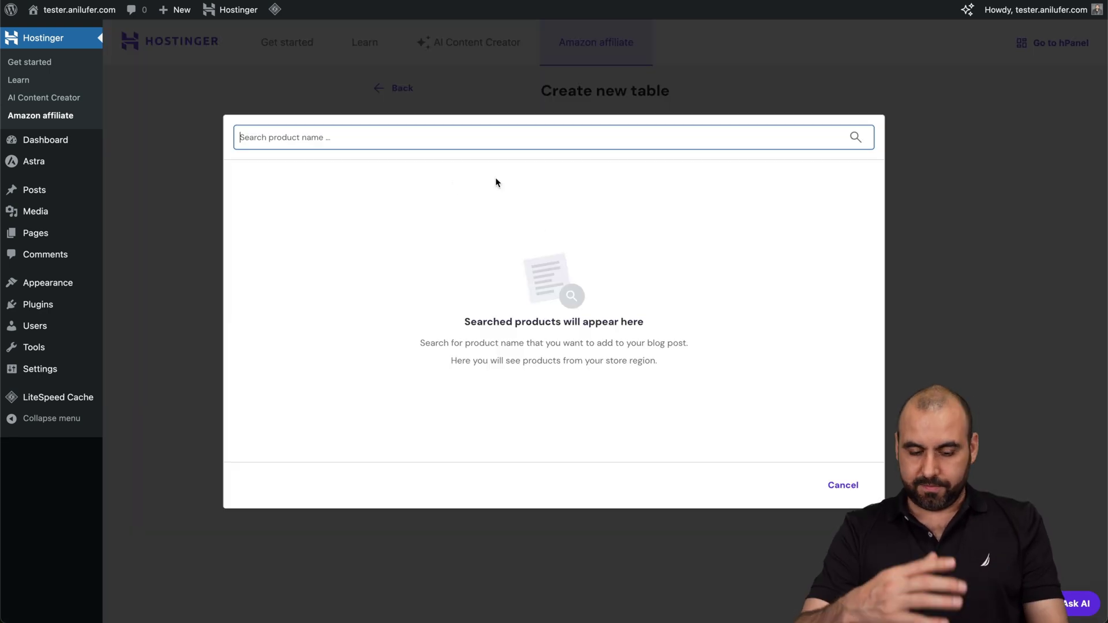
text(RD)
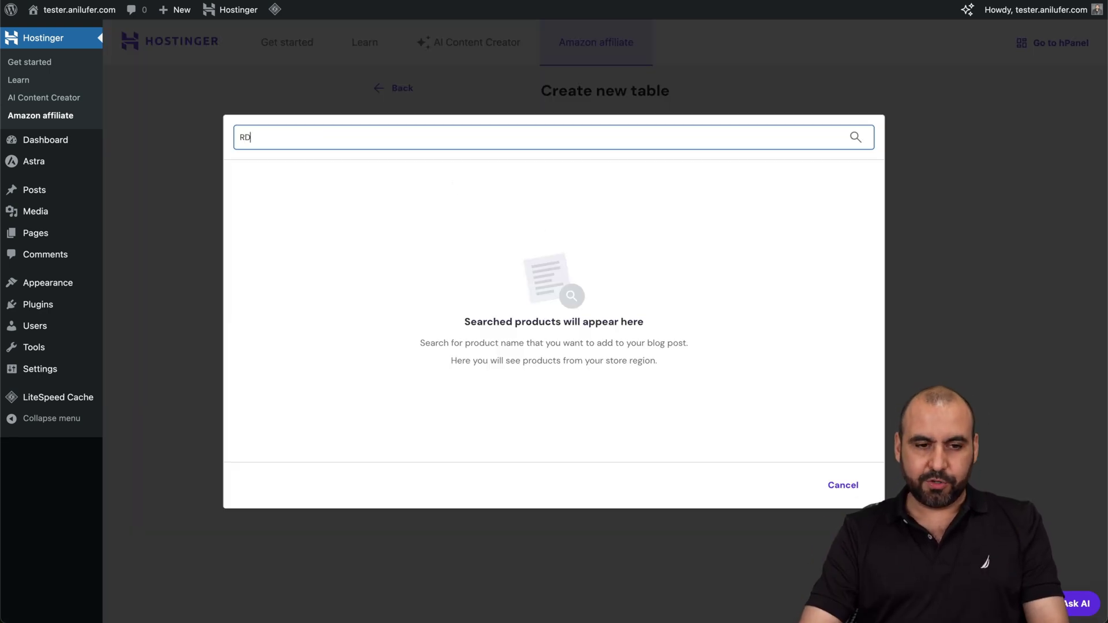
text(DE MICROPHONES)
key(Return)
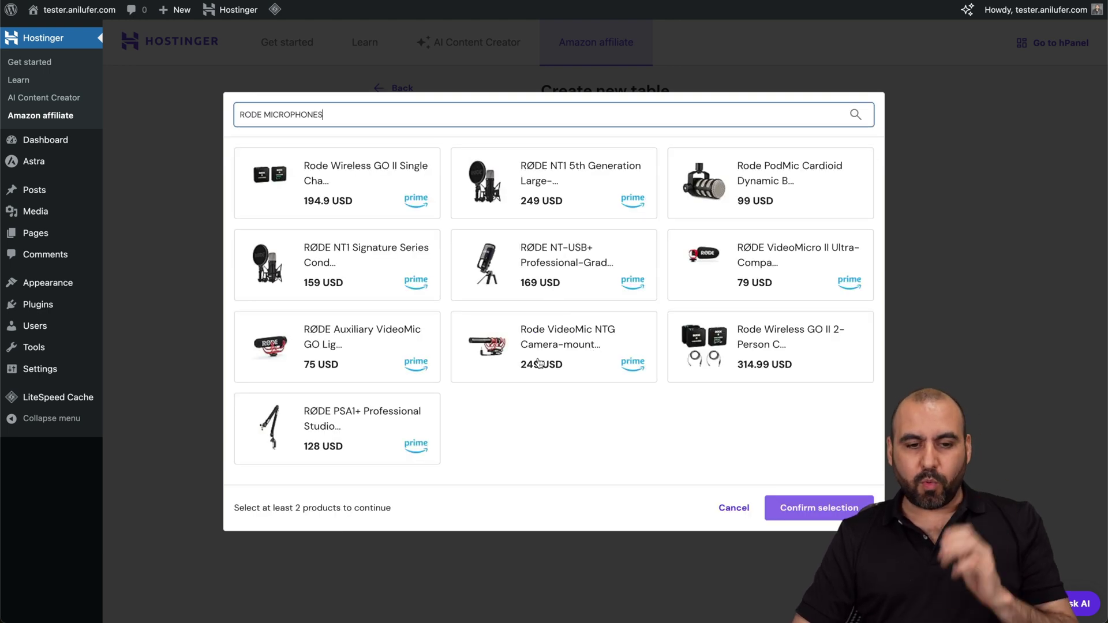
click(362, 265)
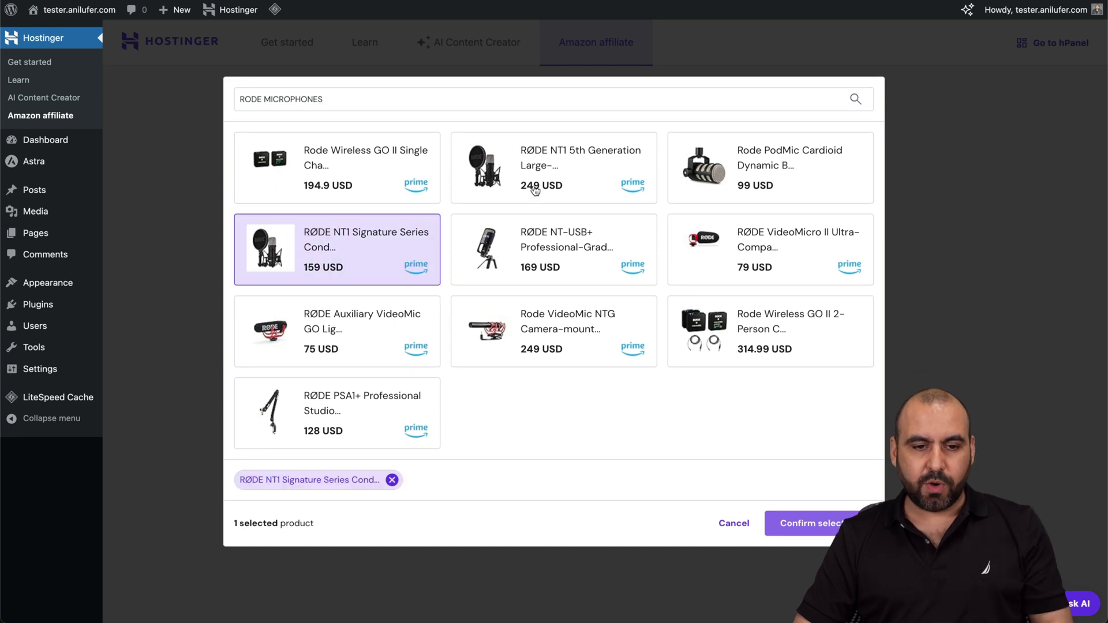
click(542, 173)
click(574, 256)
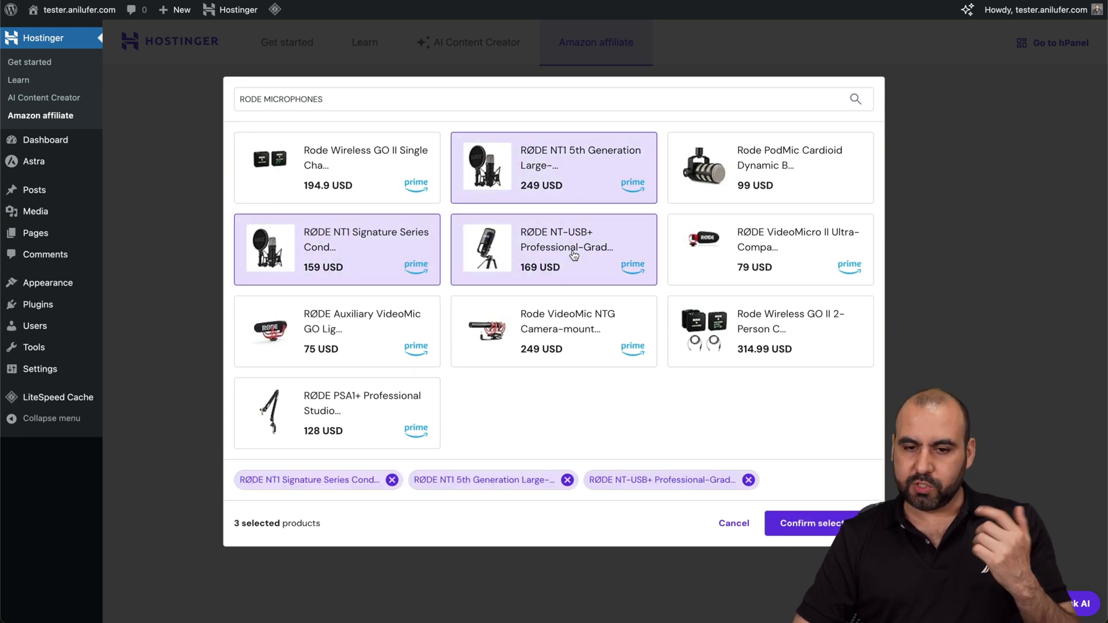
click(799, 526)
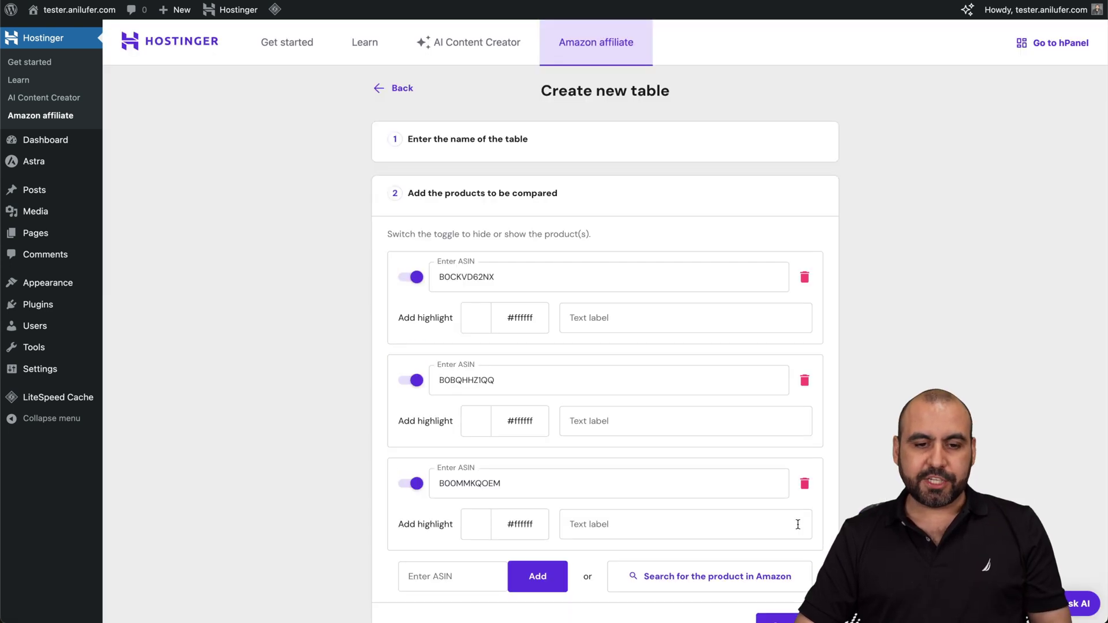
Label the products SECOND CHOICE, BEST CHOICE and THIRD CHOICE.
scroll(747, 519, down, 3)
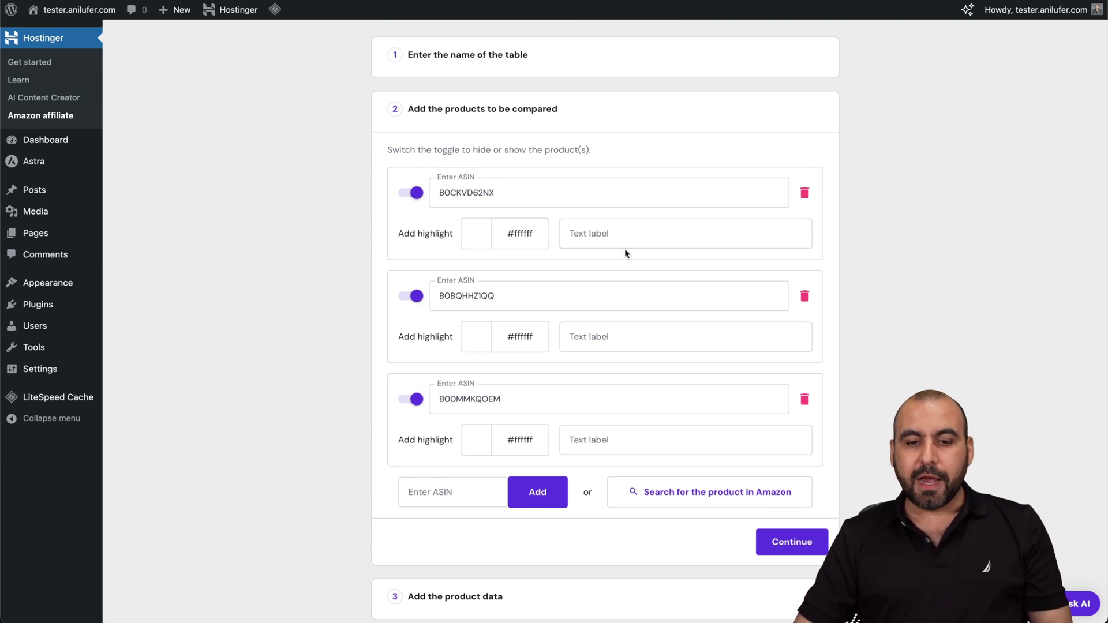
click(610, 338)
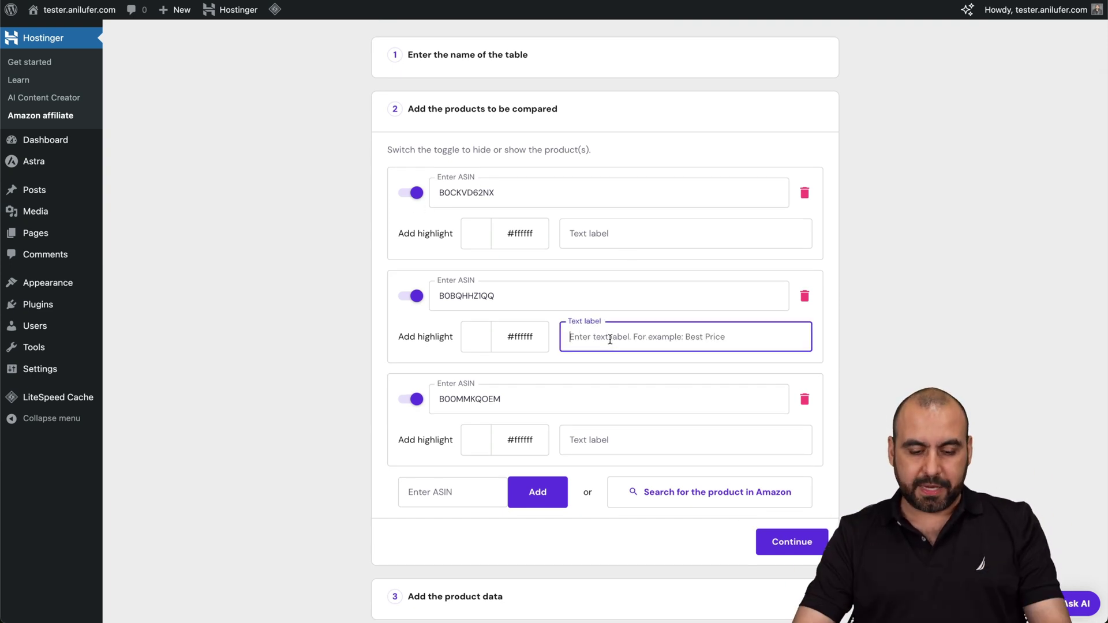
text(BEST CHOICE)
click(607, 230)
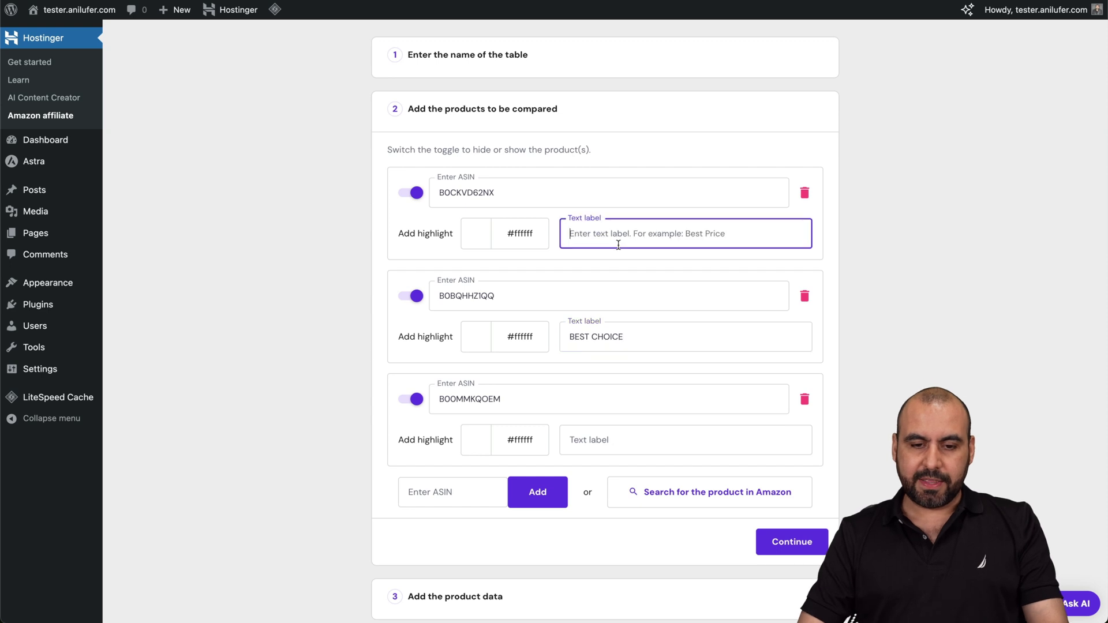
text(SECOND CHOICE)
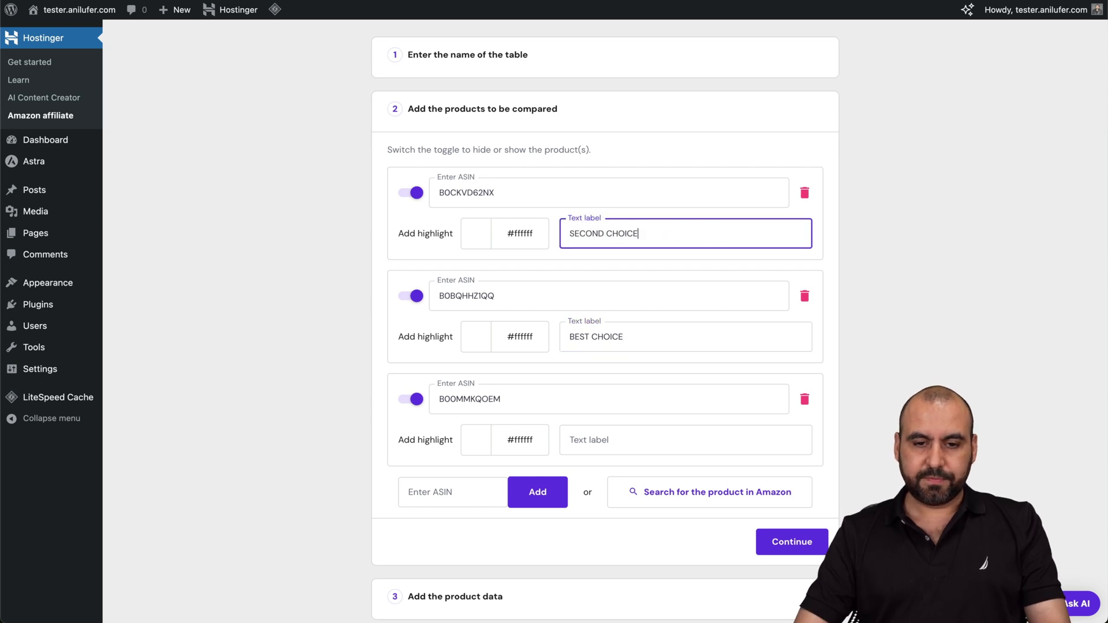
click(609, 447)
text(THIRD CHOICE)
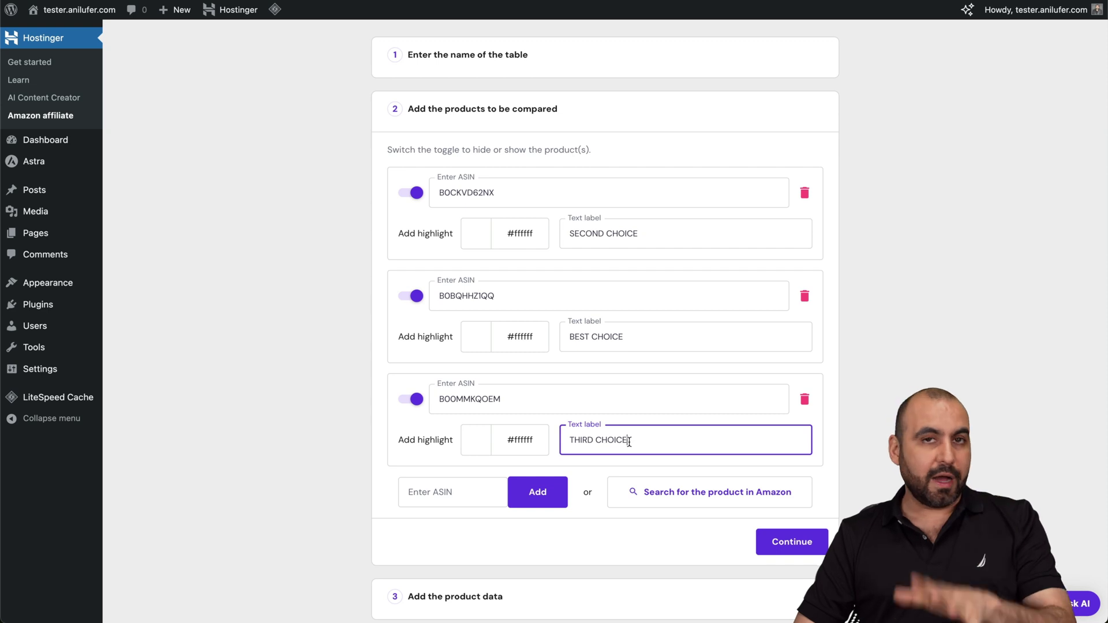
Highlight the BEST CHOICE microphone in light green #a7ff99 and confirm the products.
click(477, 337)
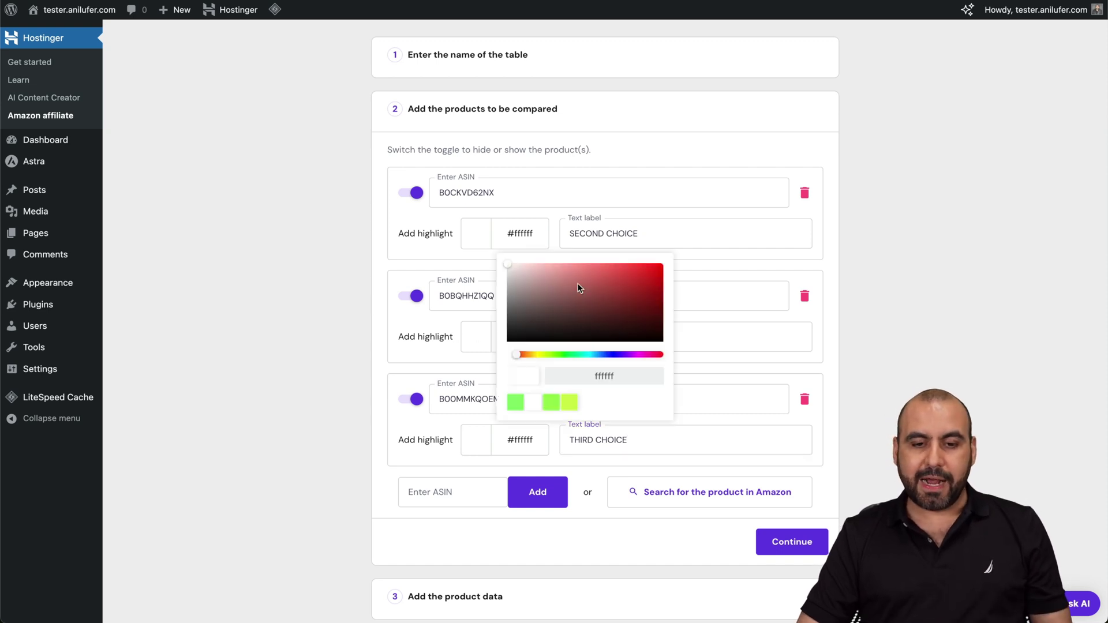
click(561, 354)
drag(561, 307, 579, 253)
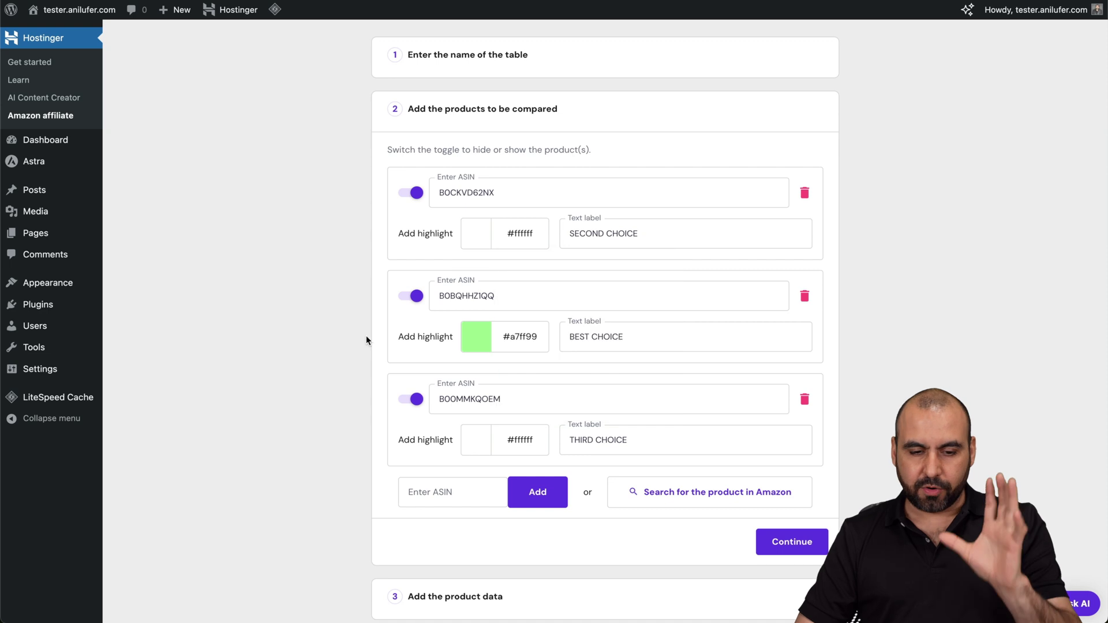
scroll(458, 425, down, 2)
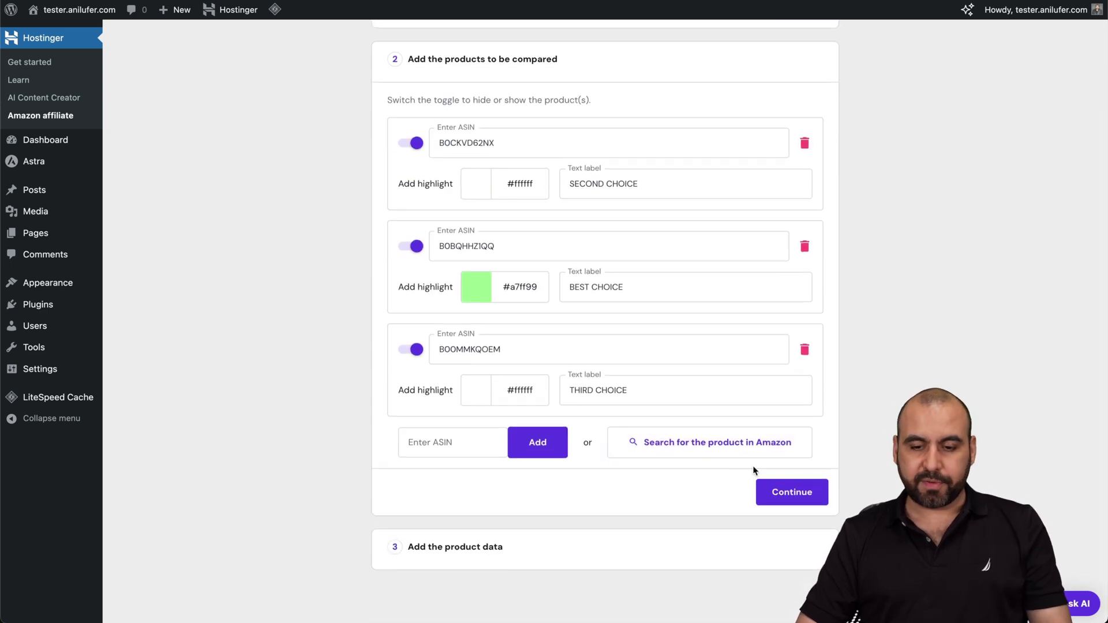
click(805, 500)
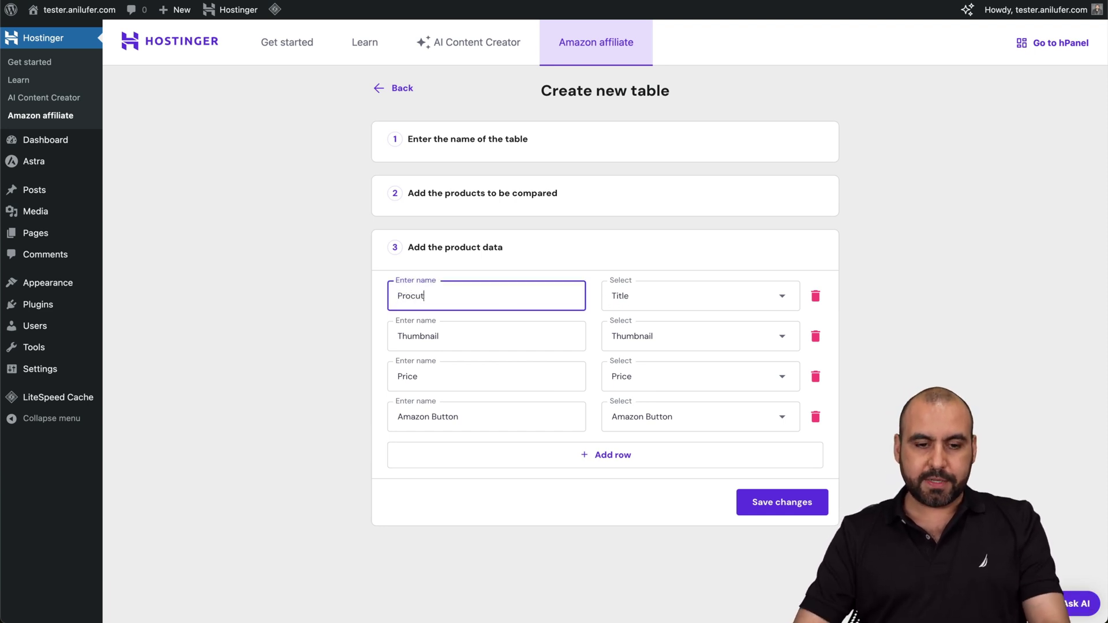
Rename the Thumbnail and Amazon Button rows to image and BUY, save, and copy the shortcode.
click(496, 340)
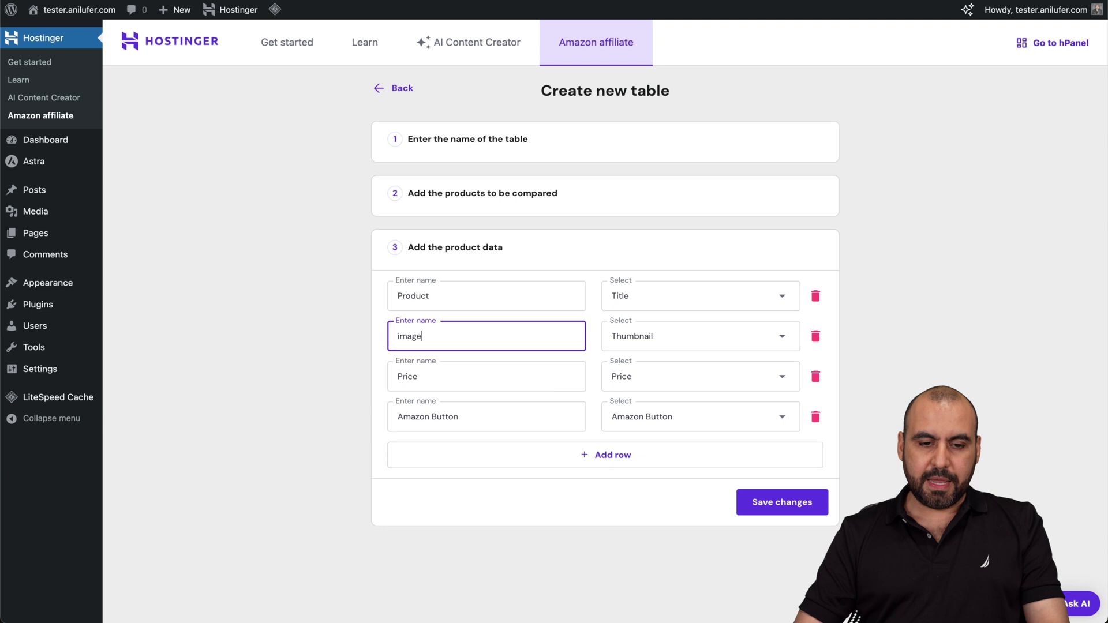
click(482, 418)
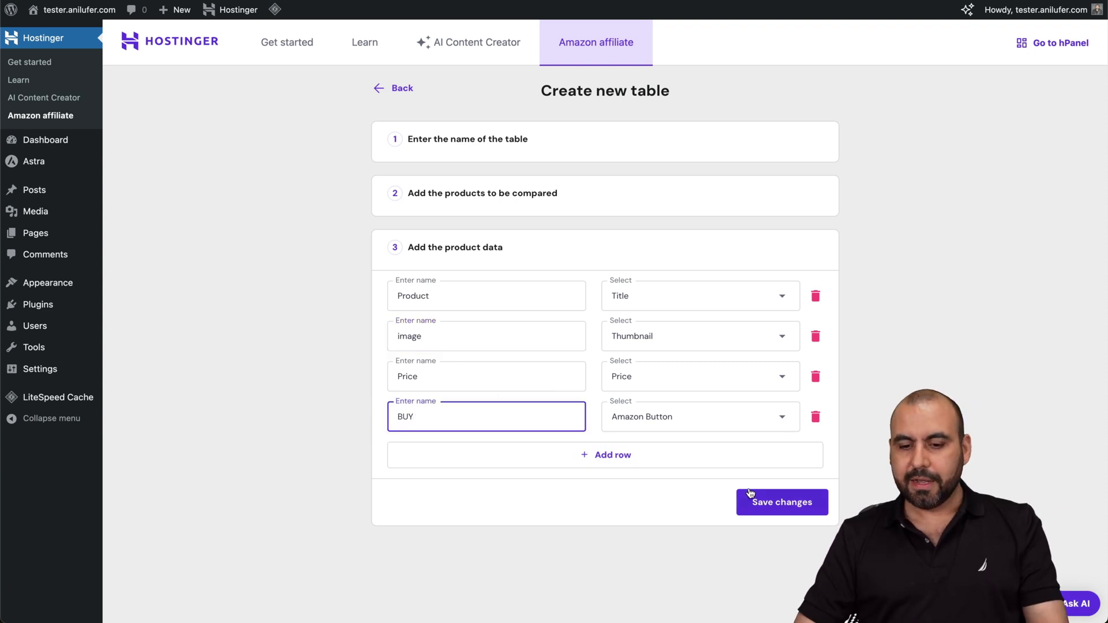
click(777, 496)
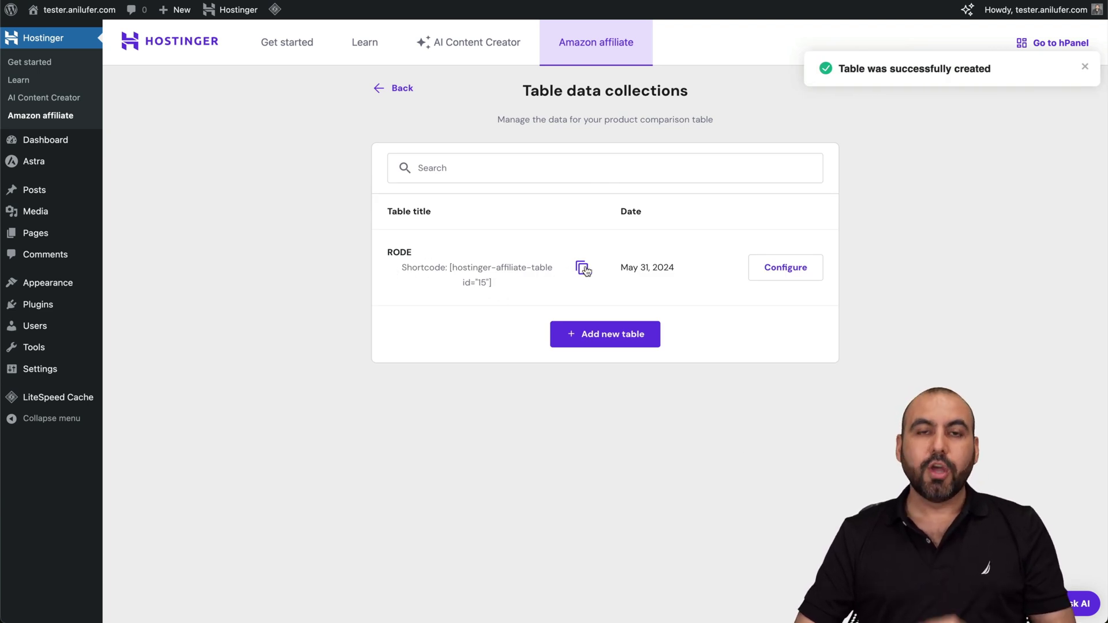
click(583, 268)
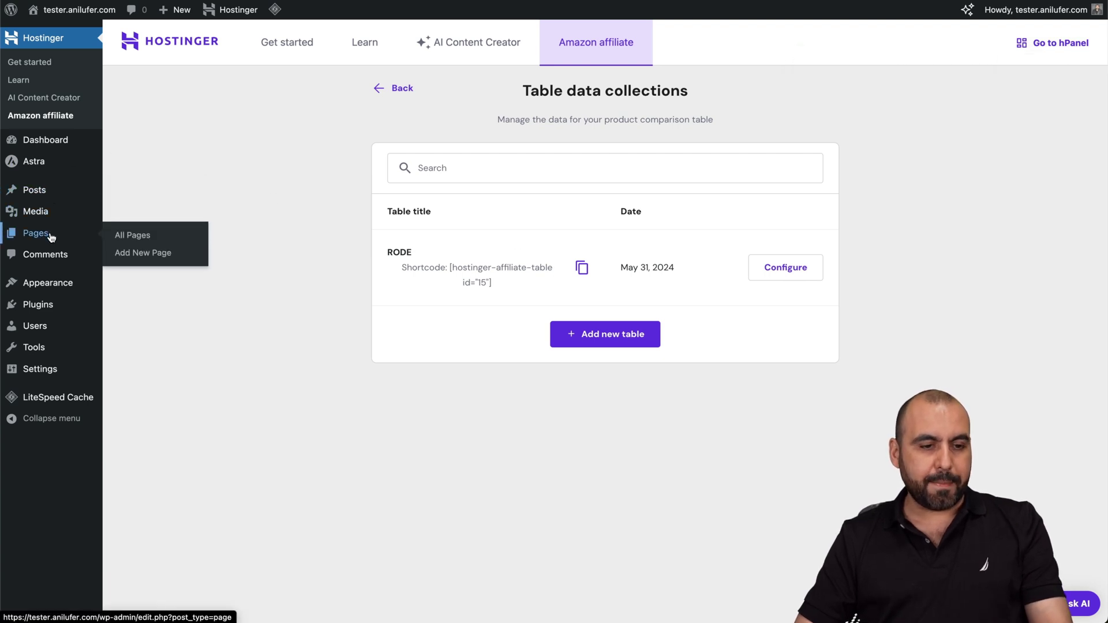
Create a new page titled 'Amazon' and add a Shortcode block to it.
click(23, 233)
click(196, 41)
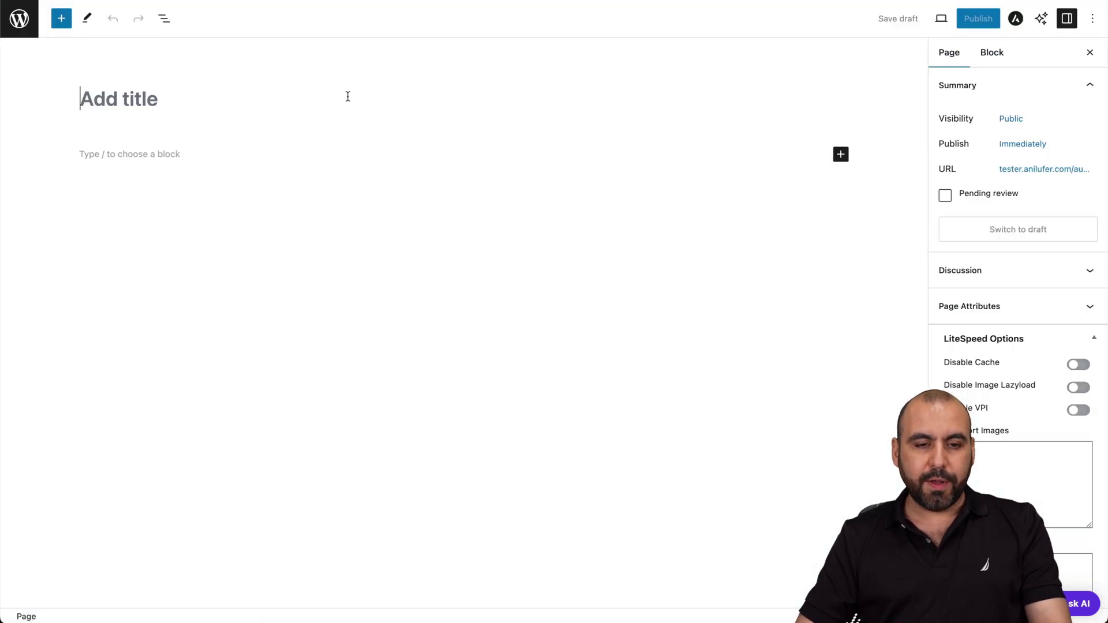
text(Amazon)
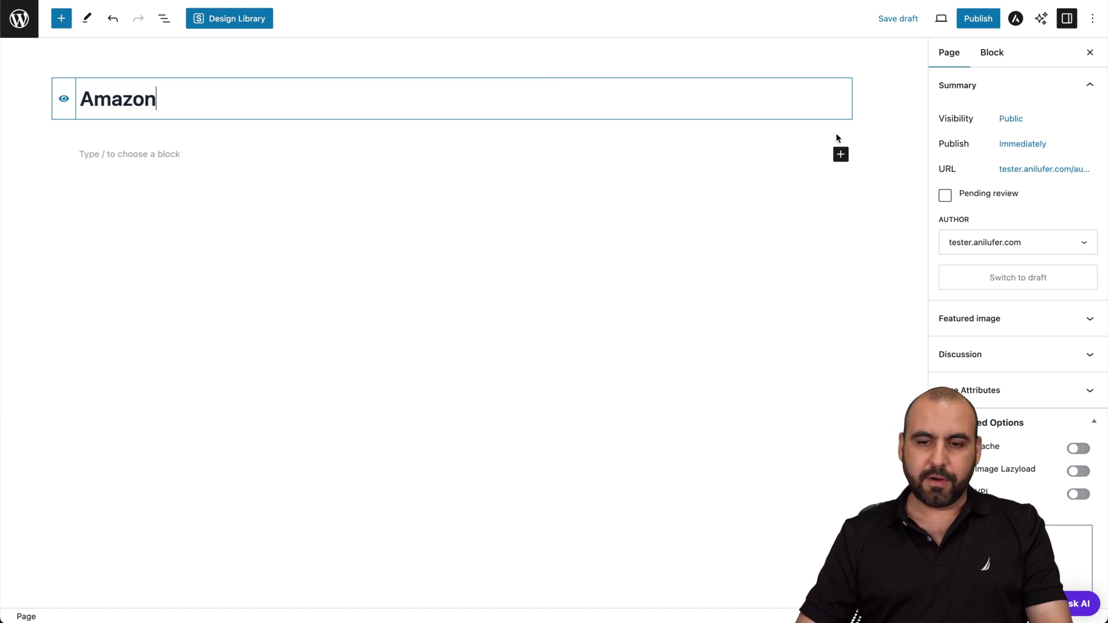
click(840, 156)
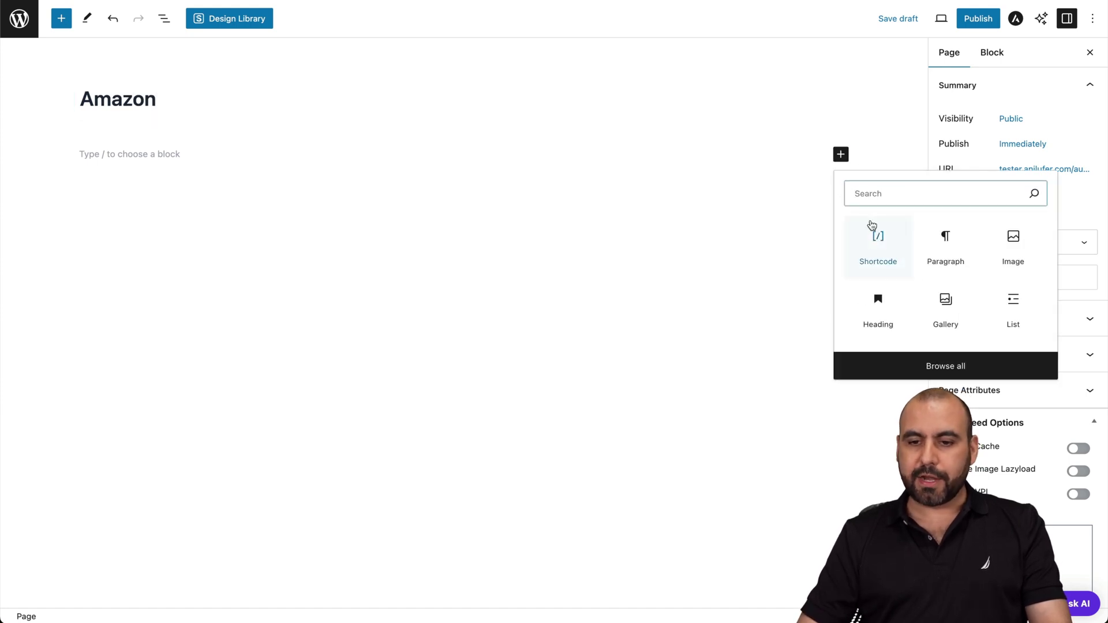
click(877, 239)
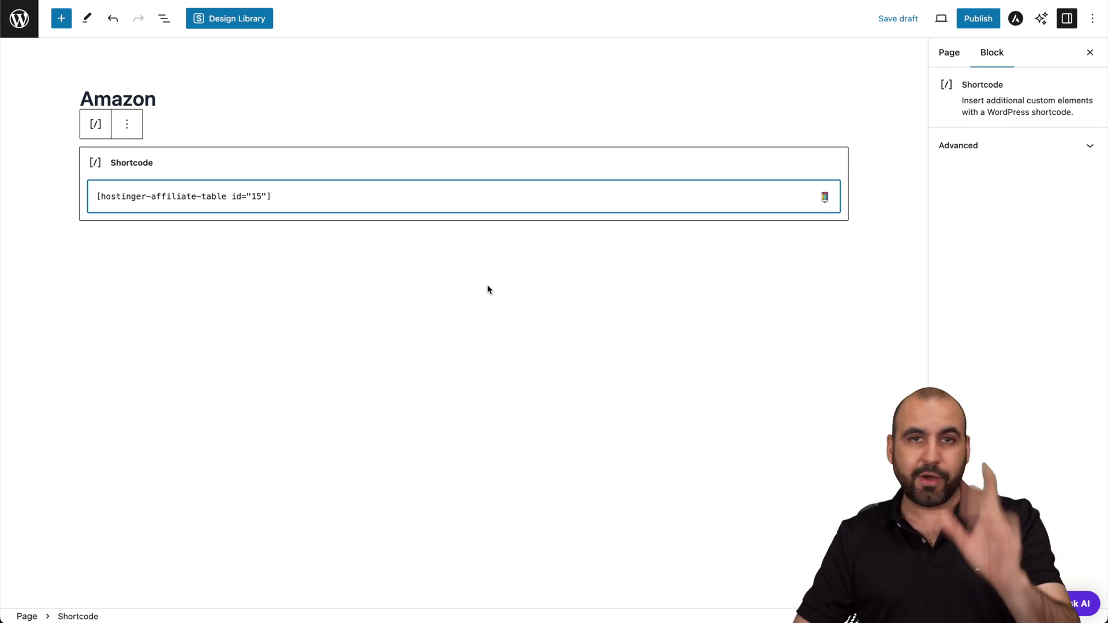
Publish the Amazon page and view it live.
click(978, 27)
click(979, 28)
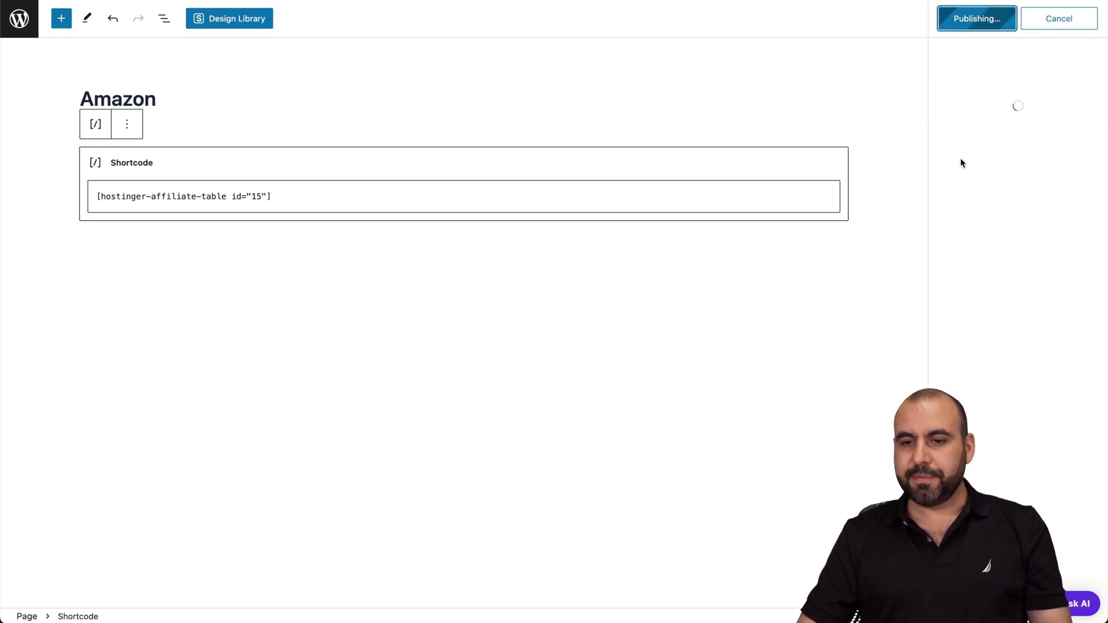
click(977, 165)
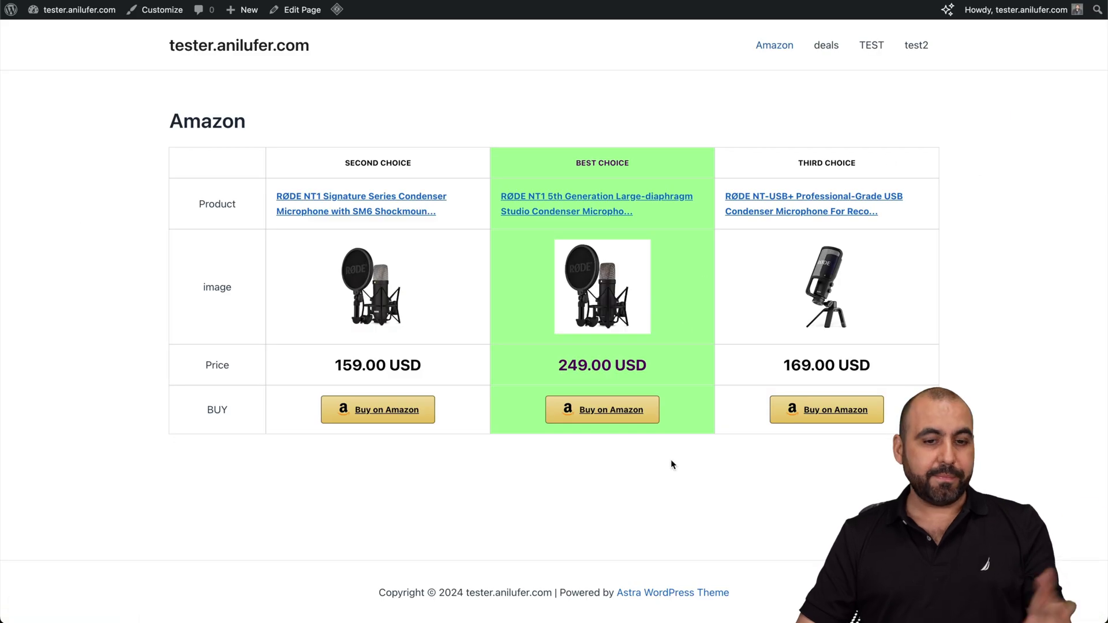